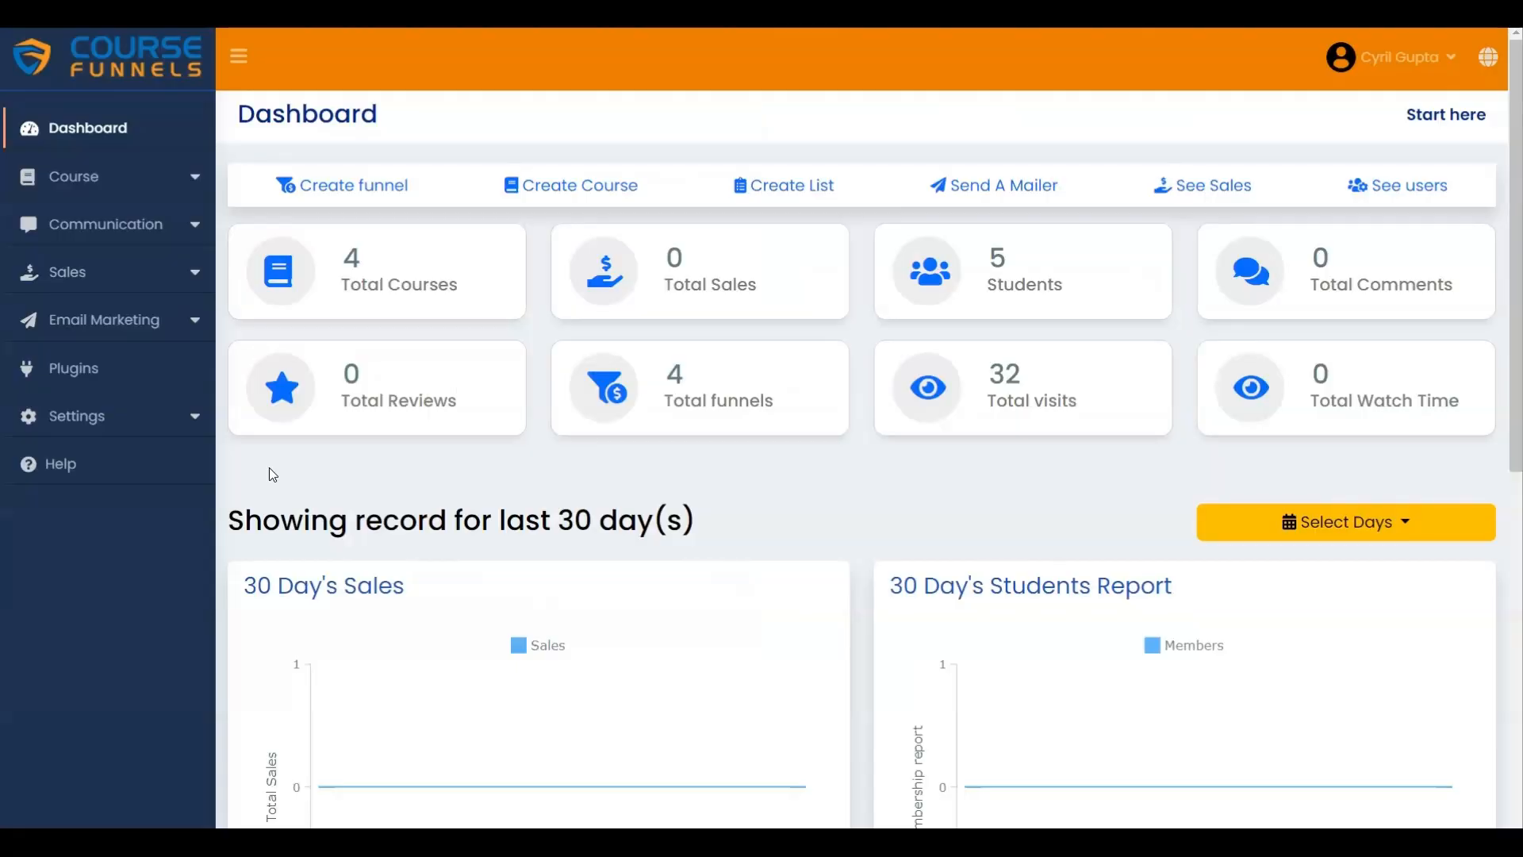
- Open the AI Writer and generate headlines with Write Headline from "The Plant Growth Formula That Will Grow Your Plants 20% Faster"
click(150, 332)
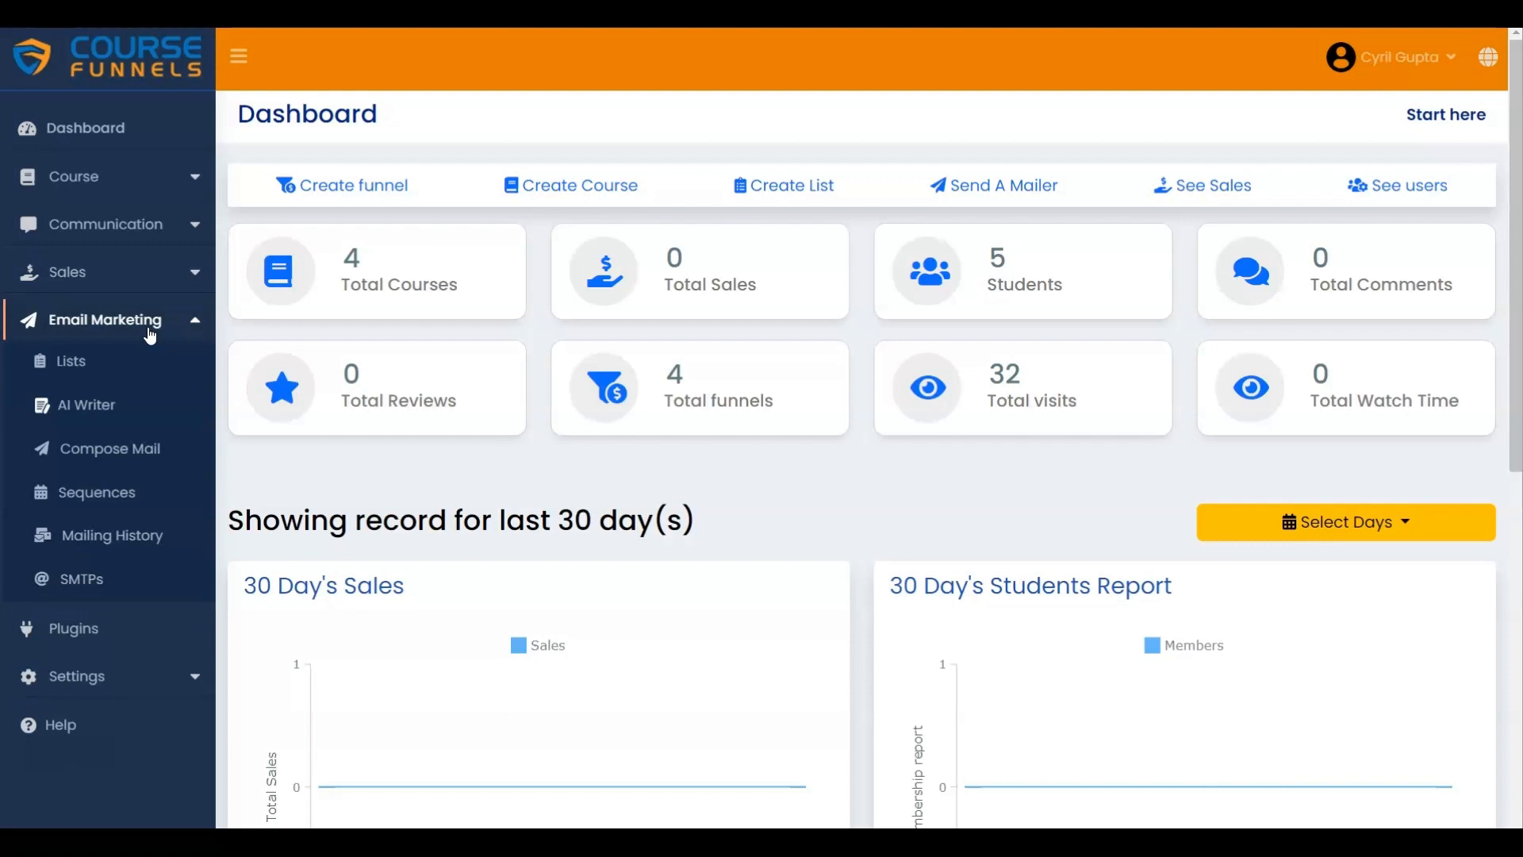
click(99, 407)
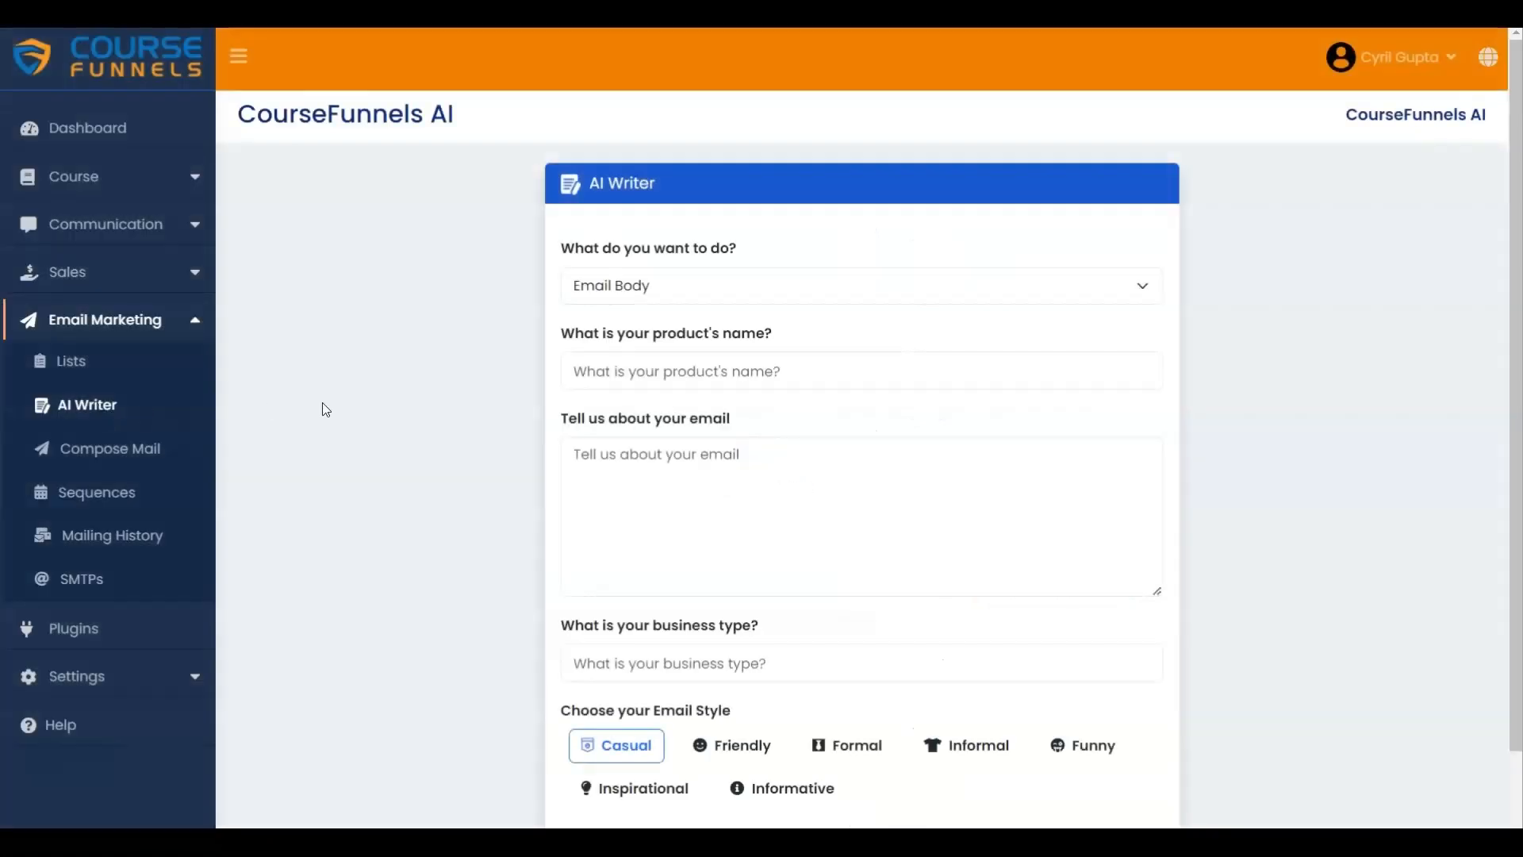
click(630, 289)
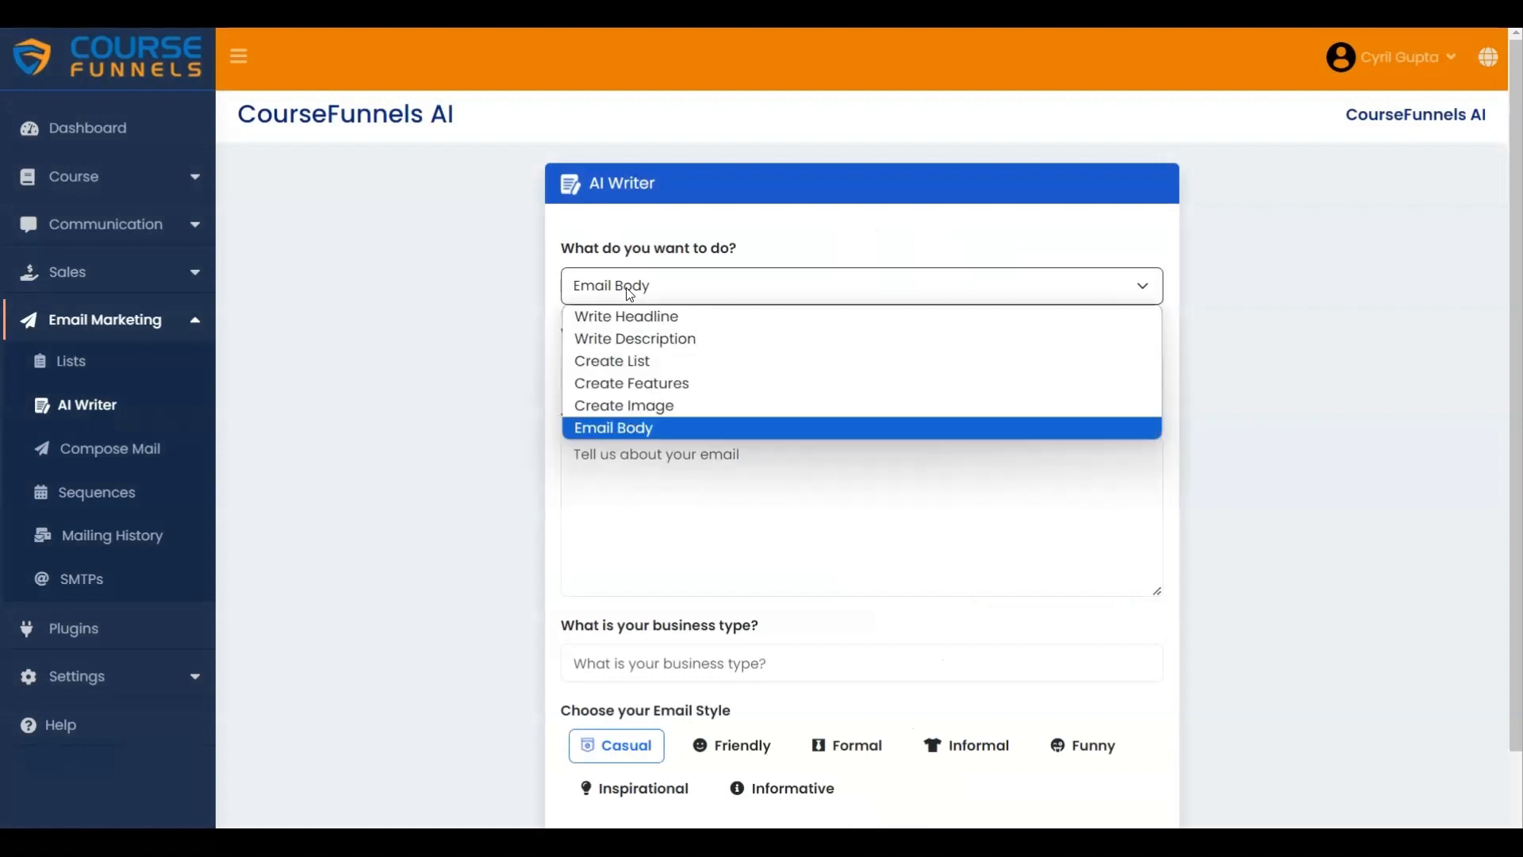
click(634, 318)
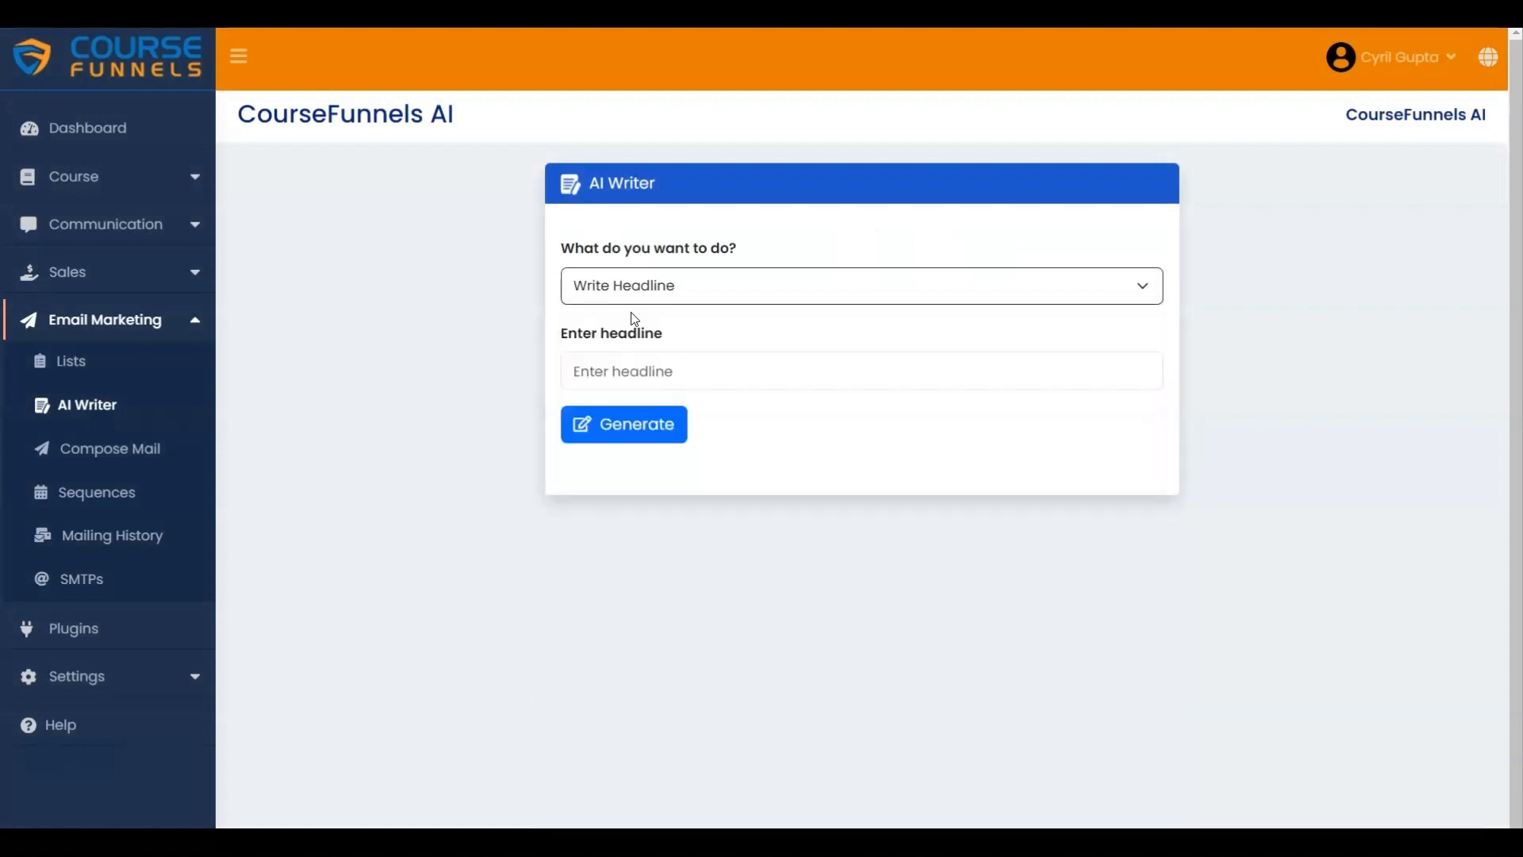
click(660, 369)
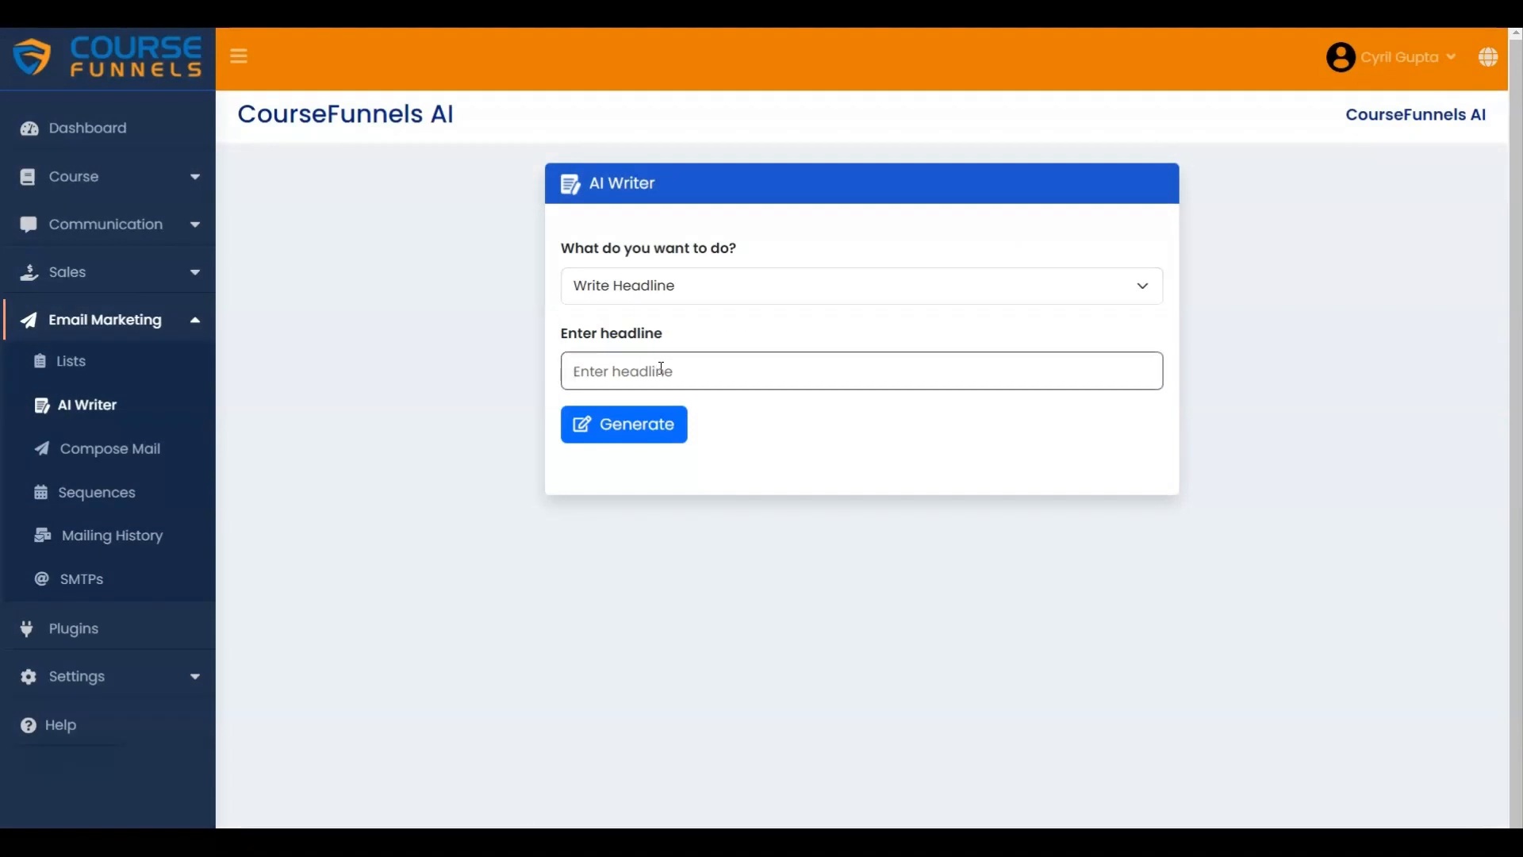
text(The Plant Growth Formula That Will Grow Your Plants 20% Faster)
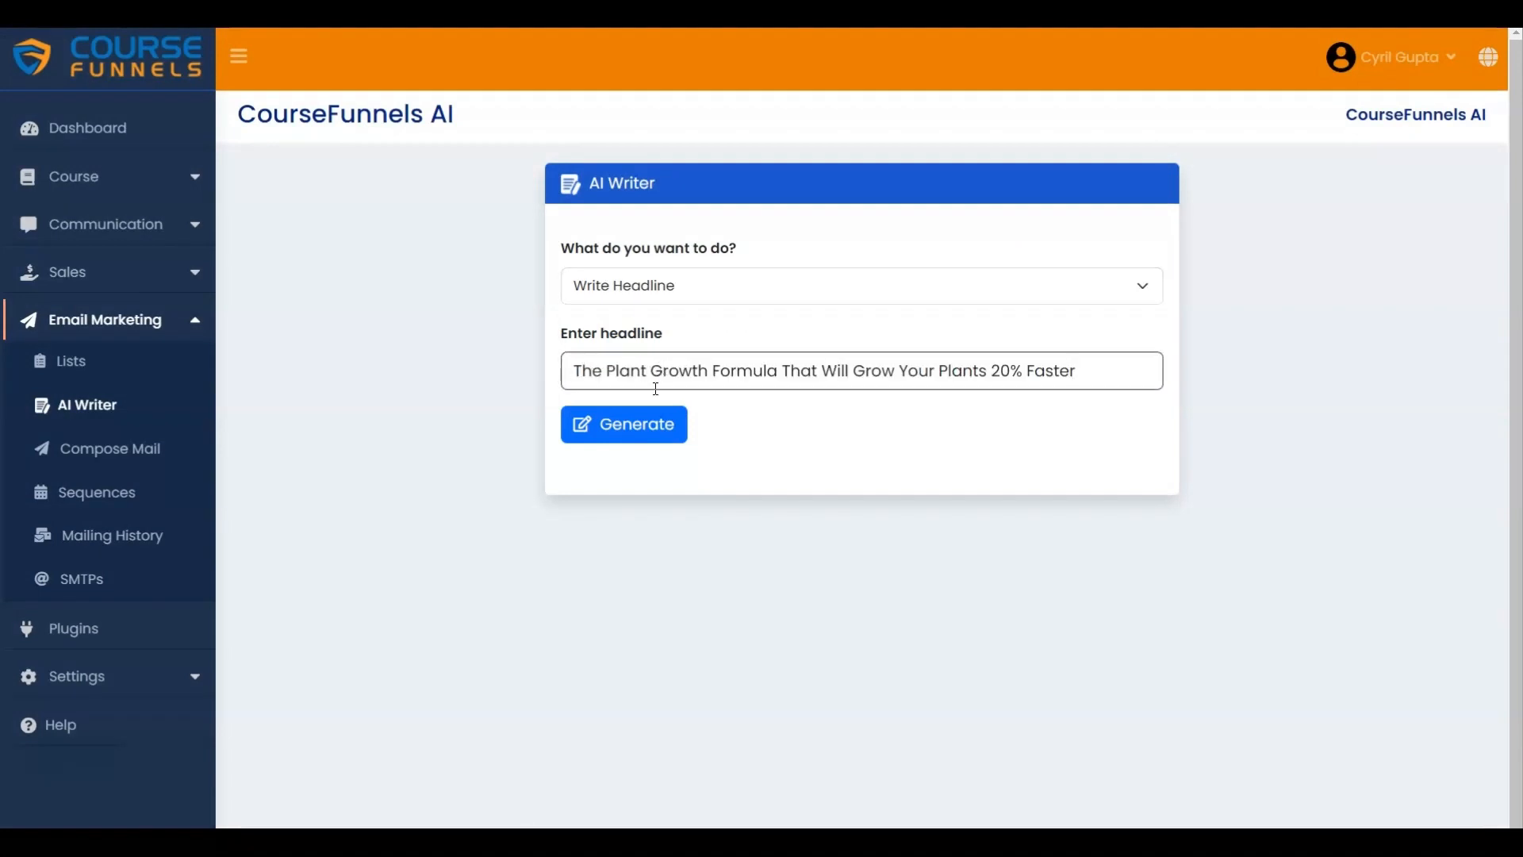
click(651, 429)
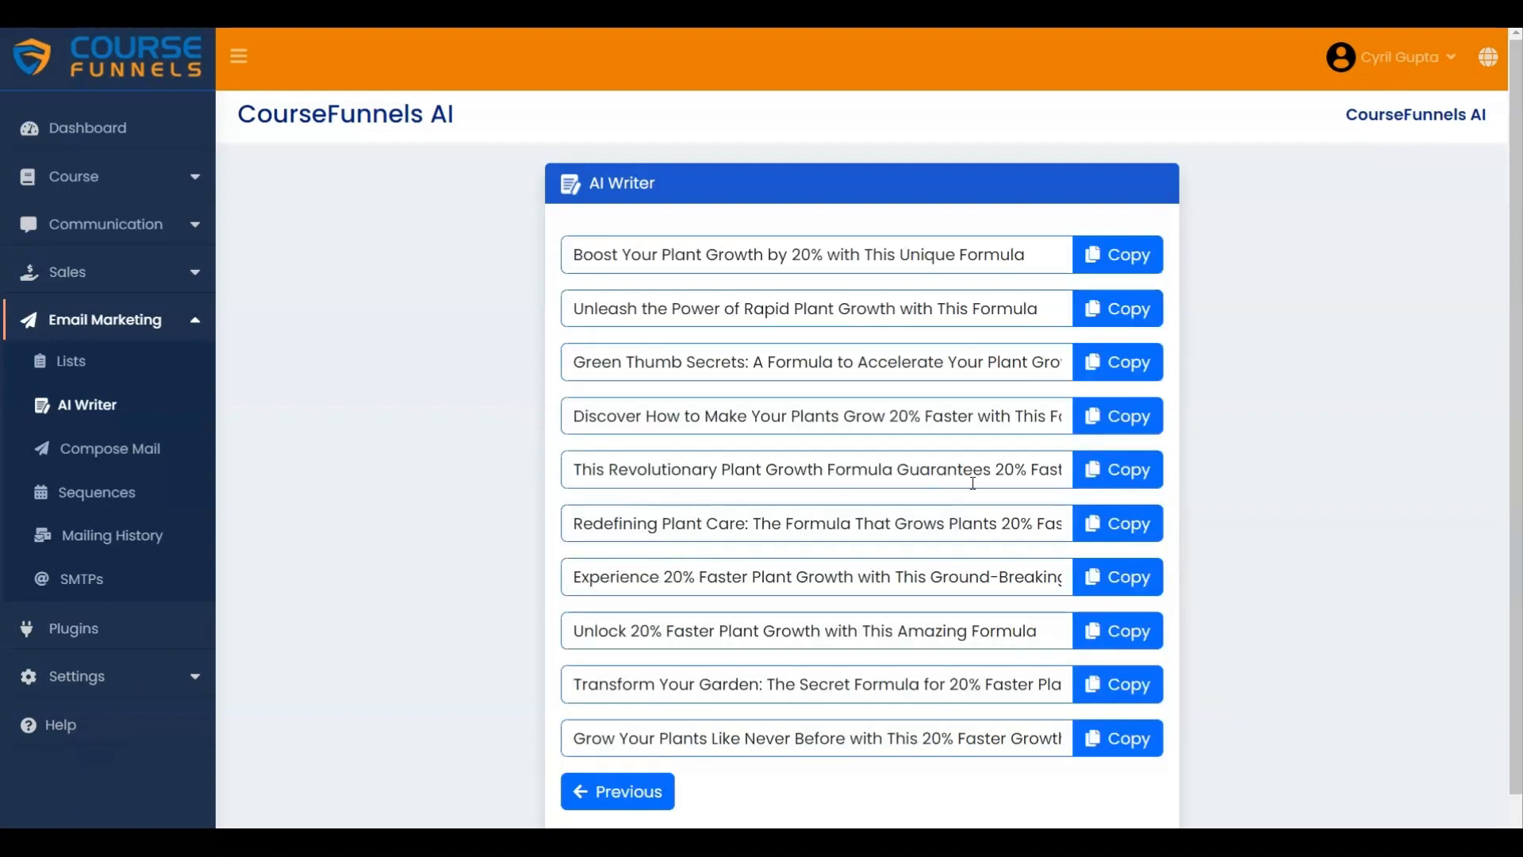
- Copy the generated headline starting "This Revolutionary Plant Growth Formula Guarantees" and return to the AI Writer form
click(1130, 480)
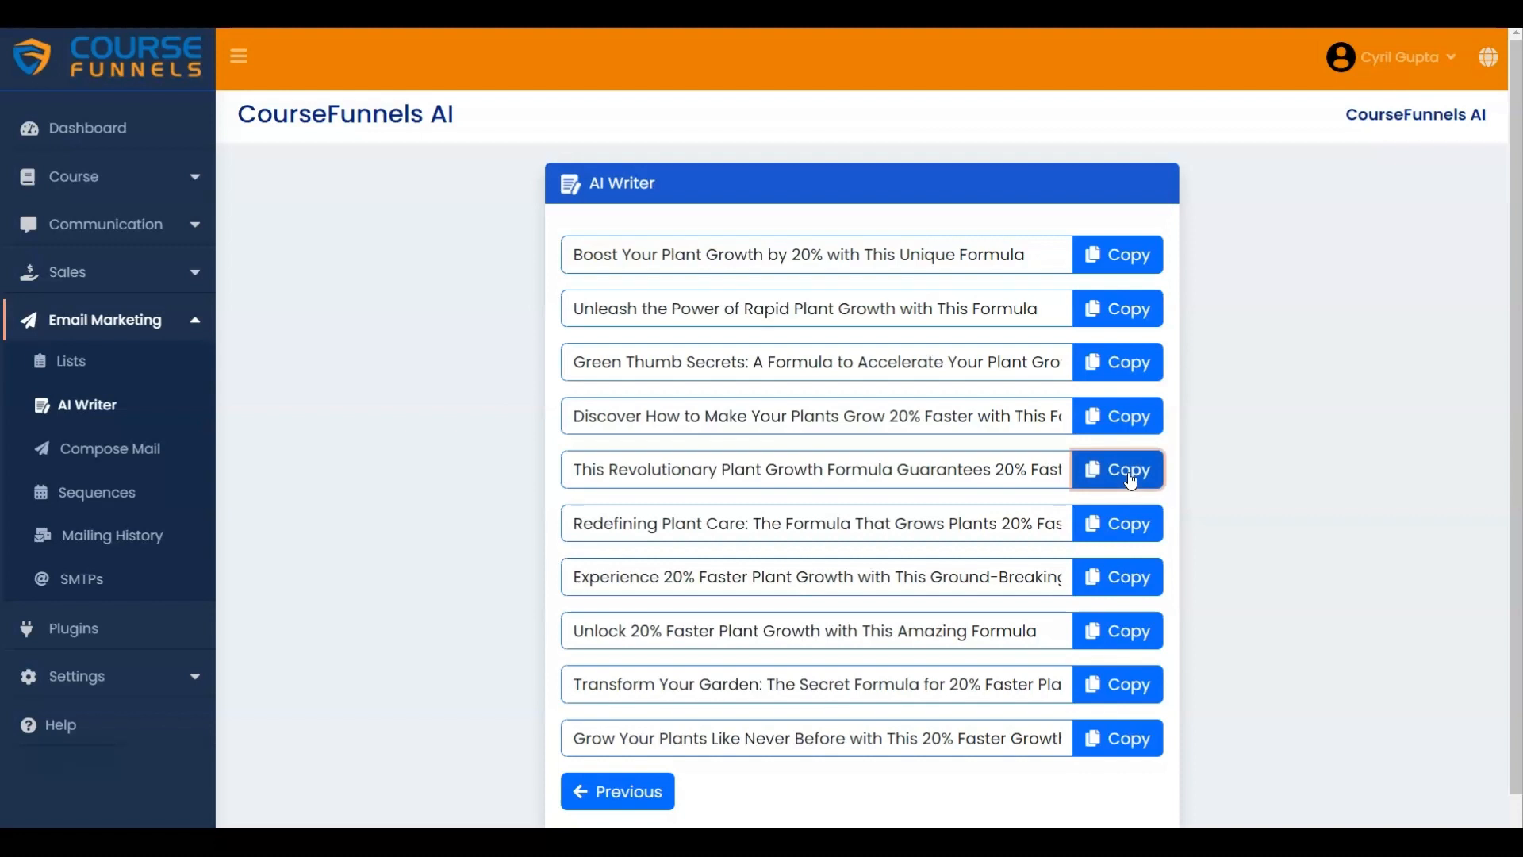
scroll(1310, 563, down, 1)
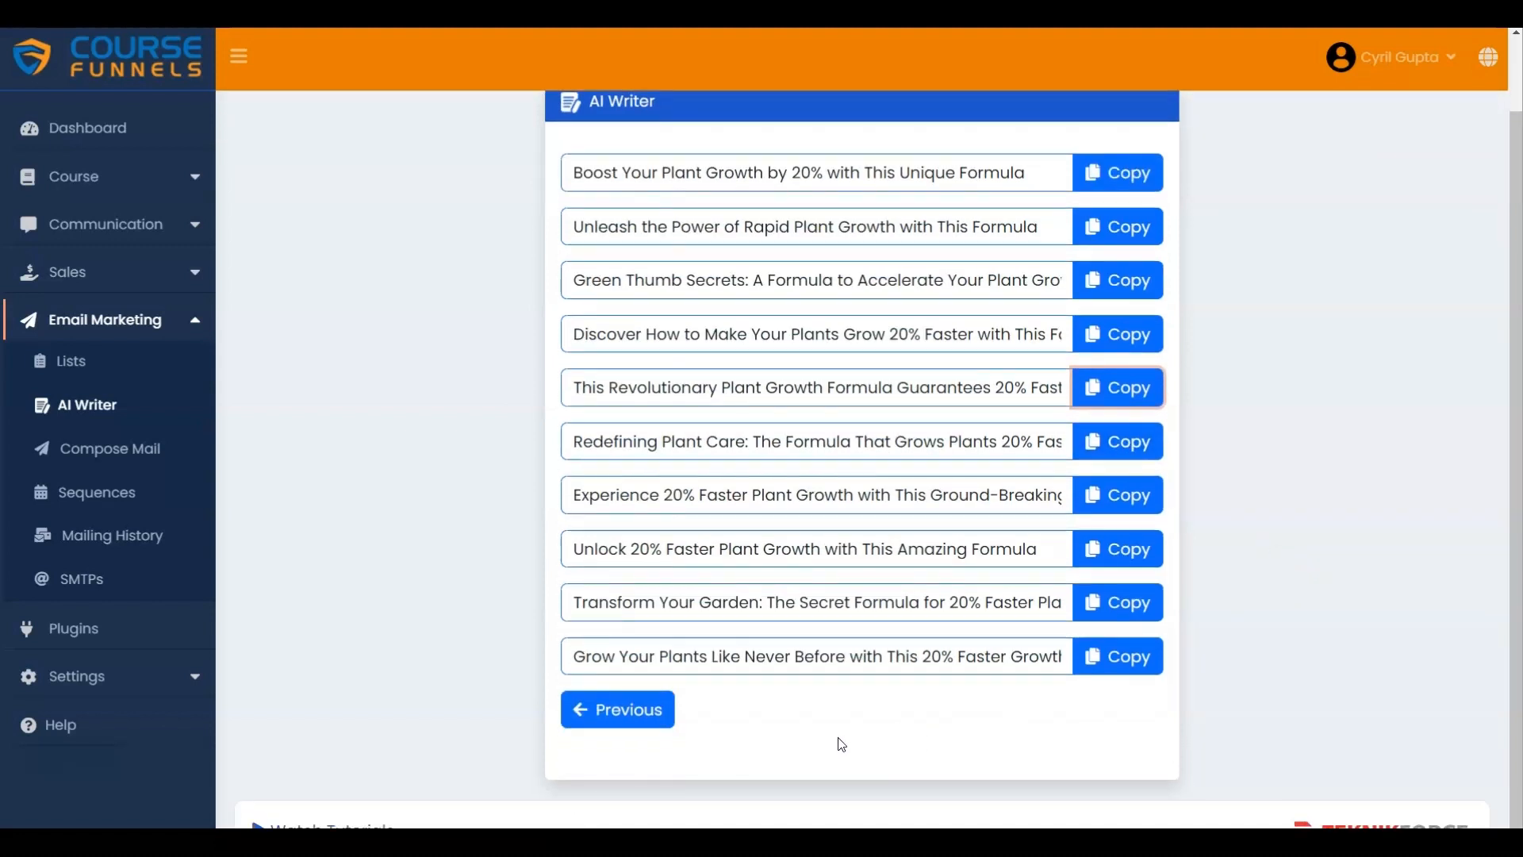
click(623, 712)
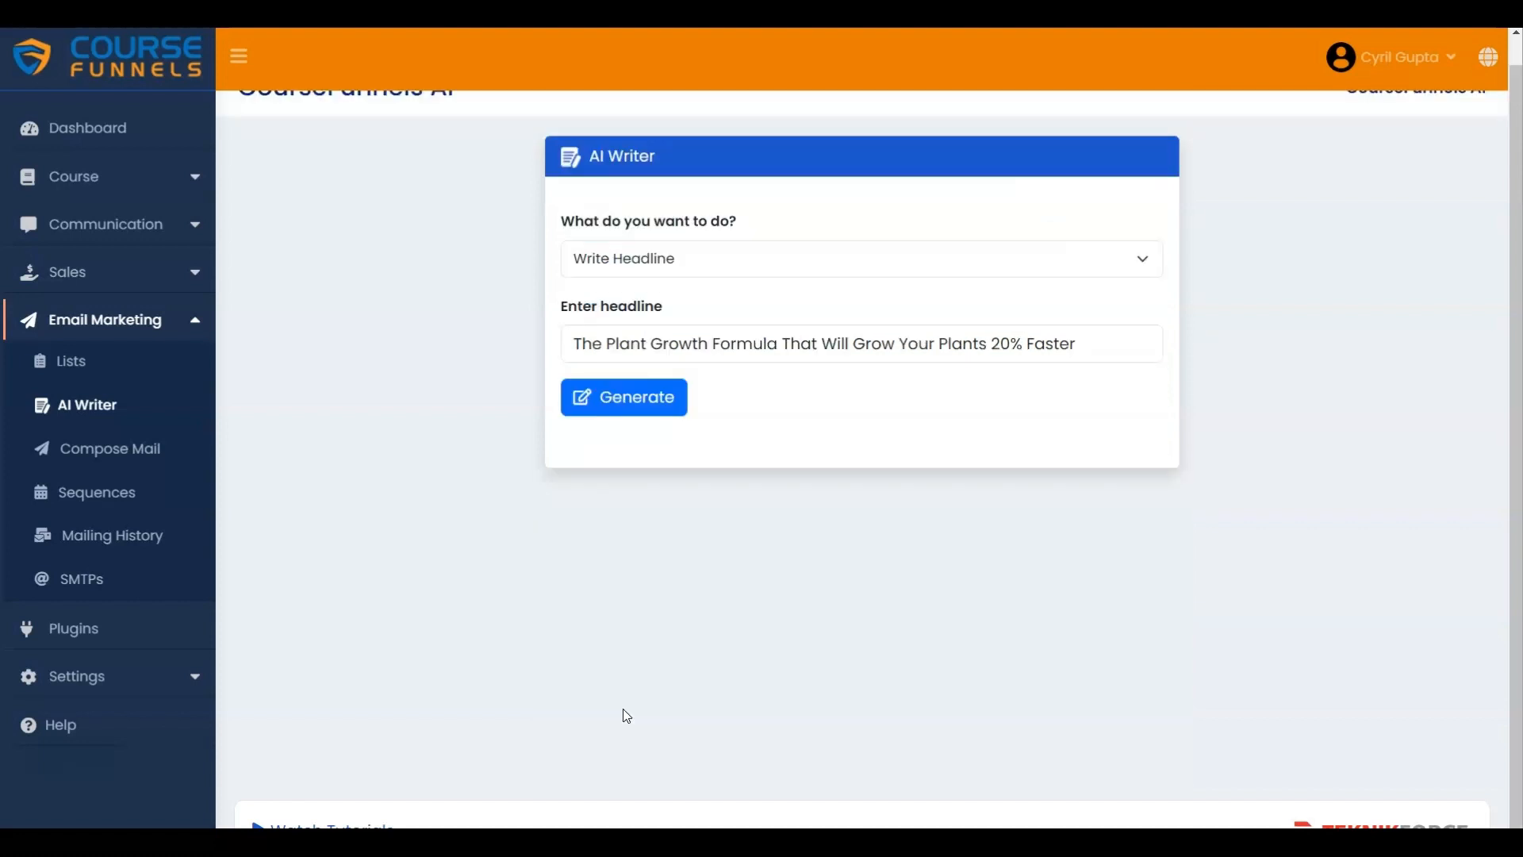
- Generate a description with Write Description from ".A plant growth addition that can be added to water to grow plants faster"
click(841, 275)
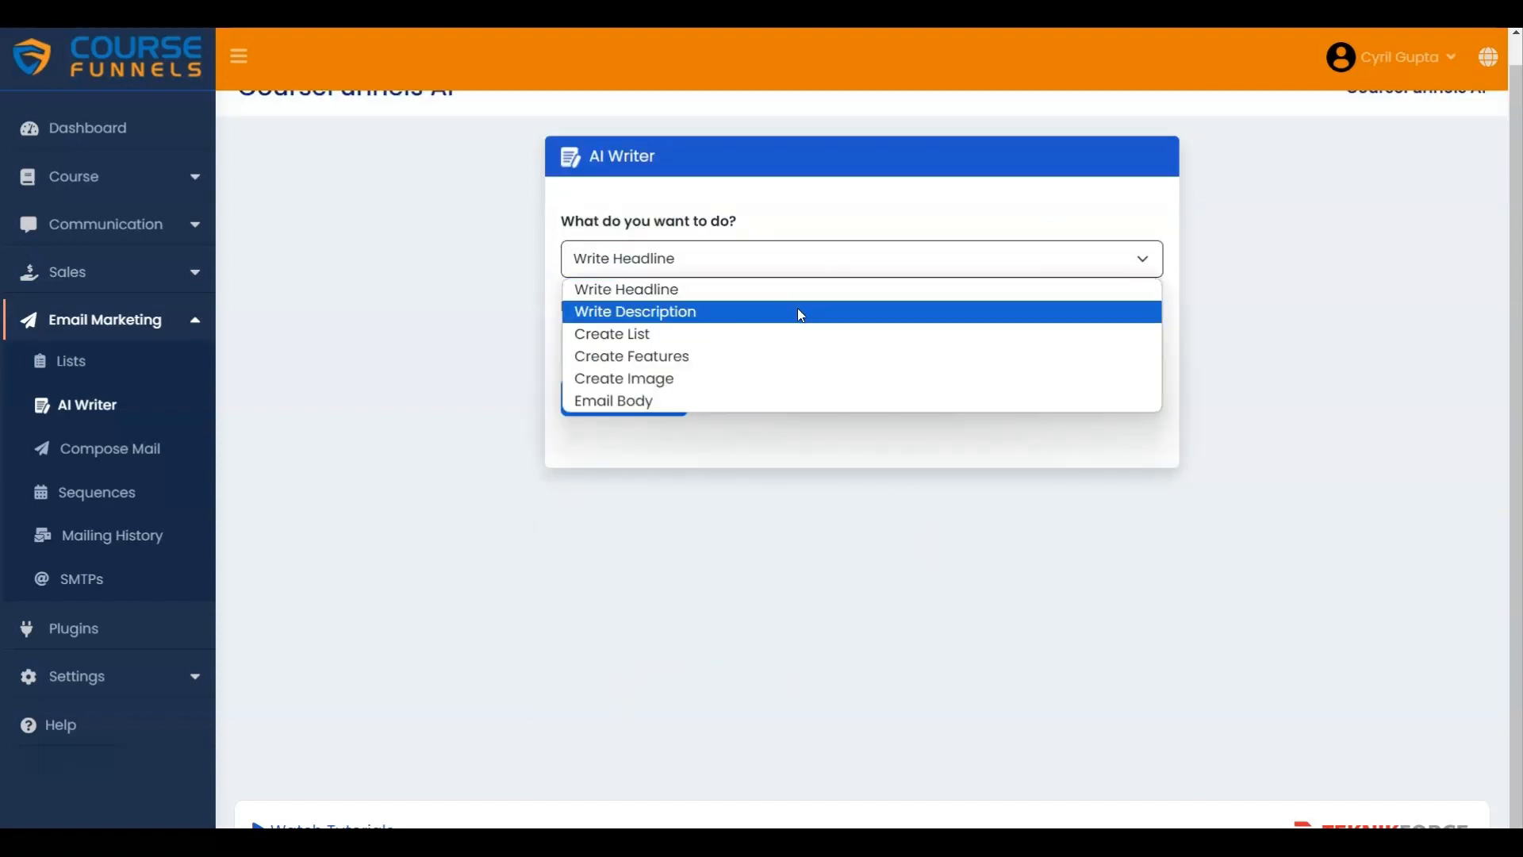
click(799, 312)
scroll(600, 383, up, 1)
click(598, 364)
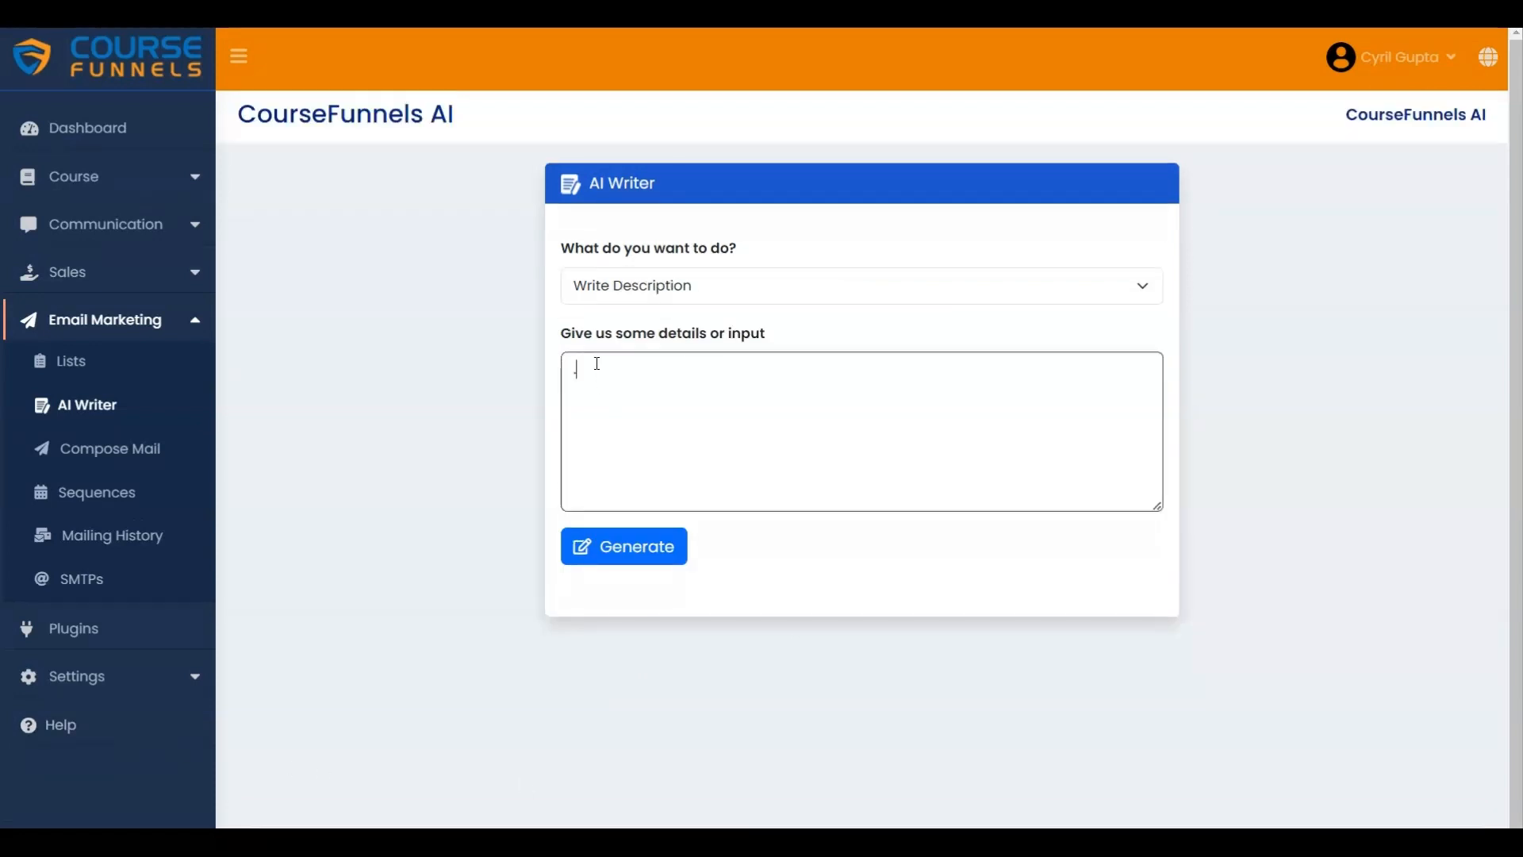
text(.)
key(ctrl+v)
click(633, 546)
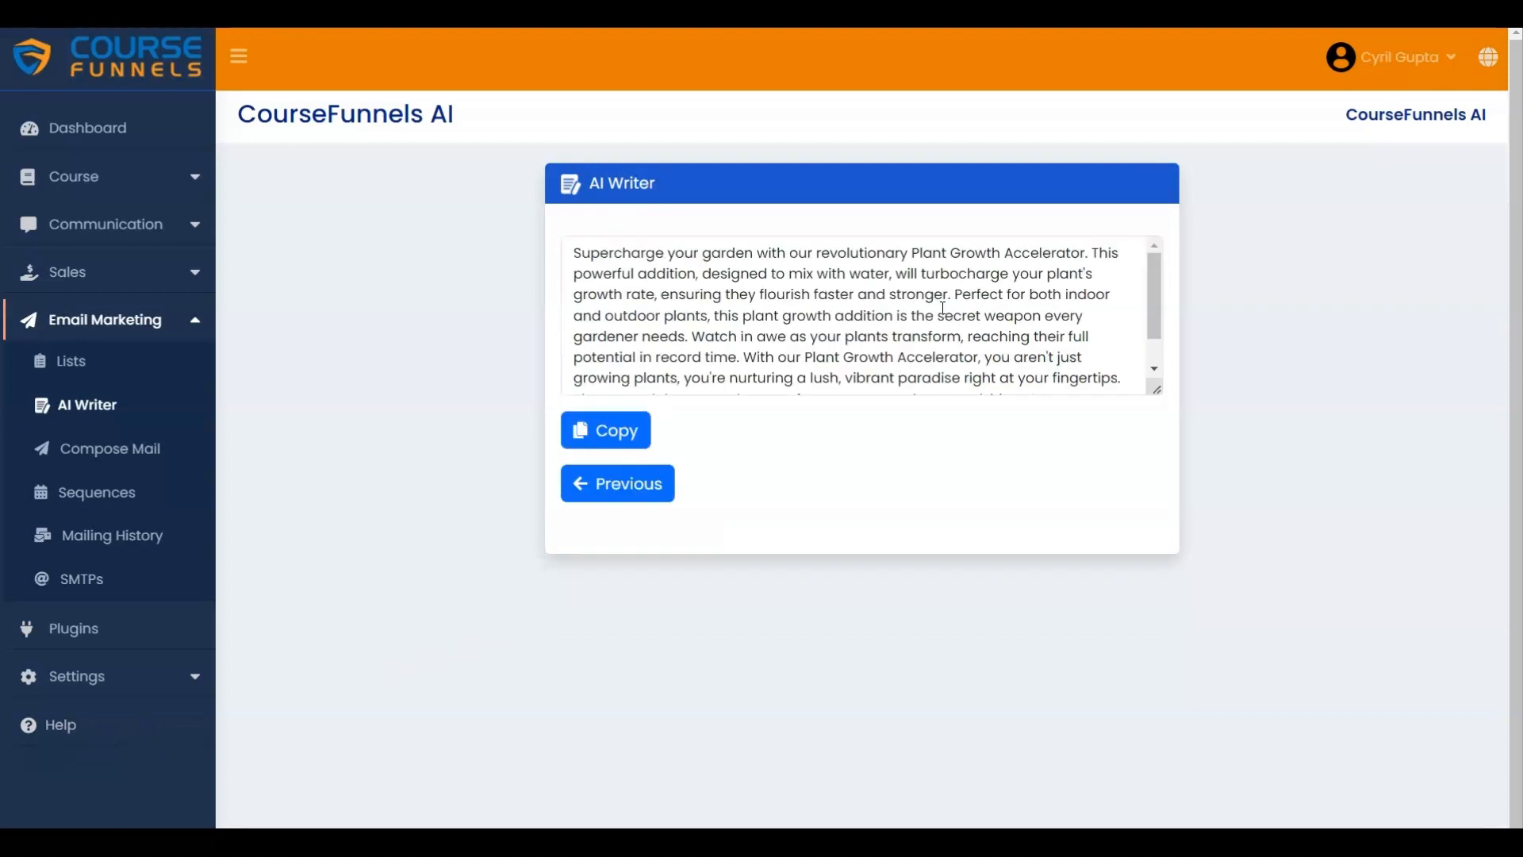
- Read through and copy the generated product description, and return to the AI Writer form
scroll(938, 303, down, 1)
scroll(938, 303, up, 1)
scroll(939, 303, down, 1)
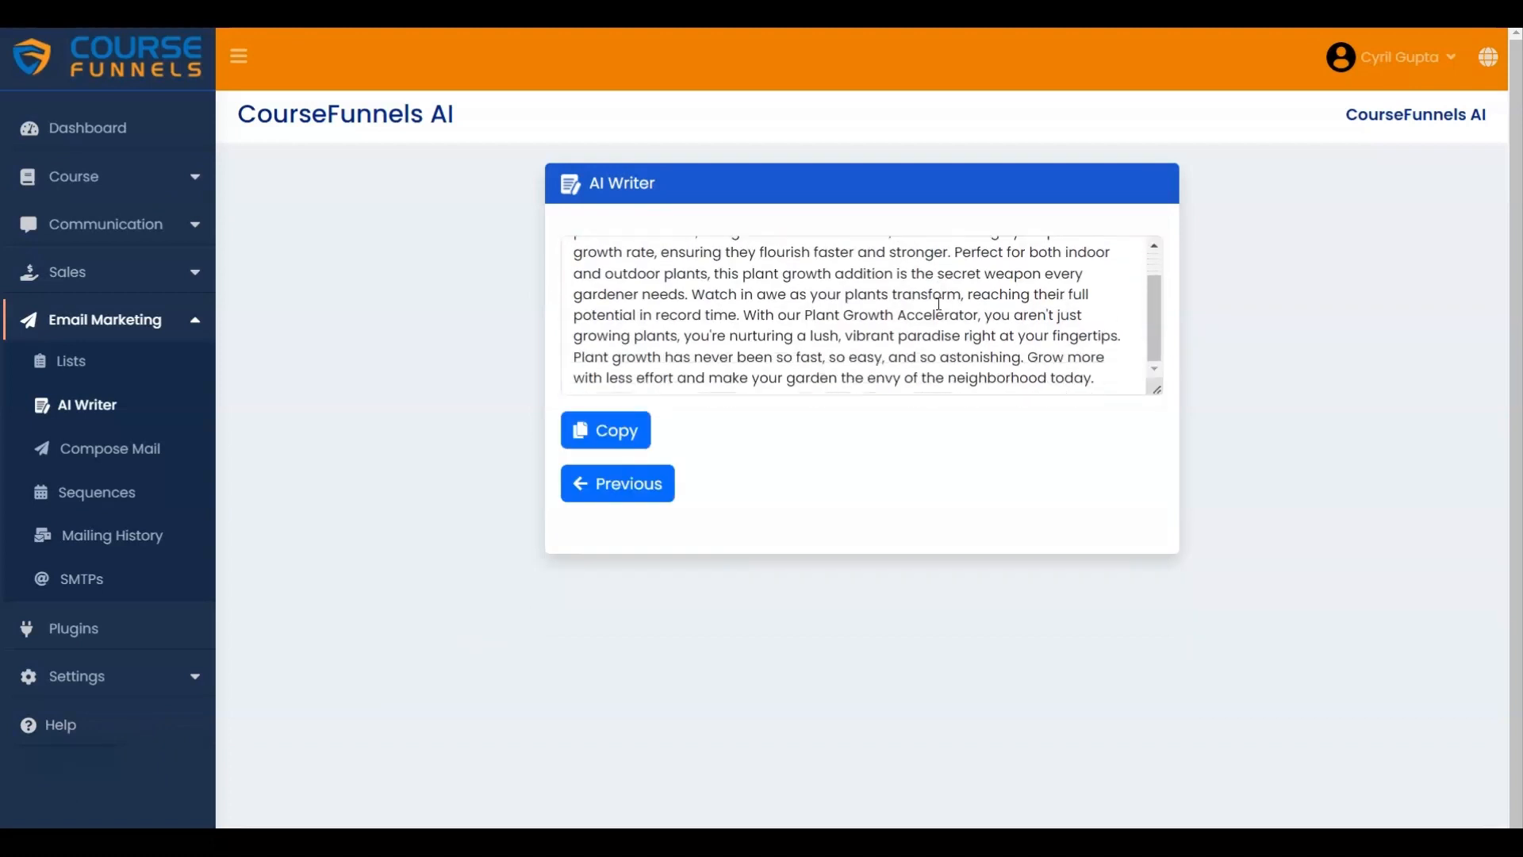
click(616, 441)
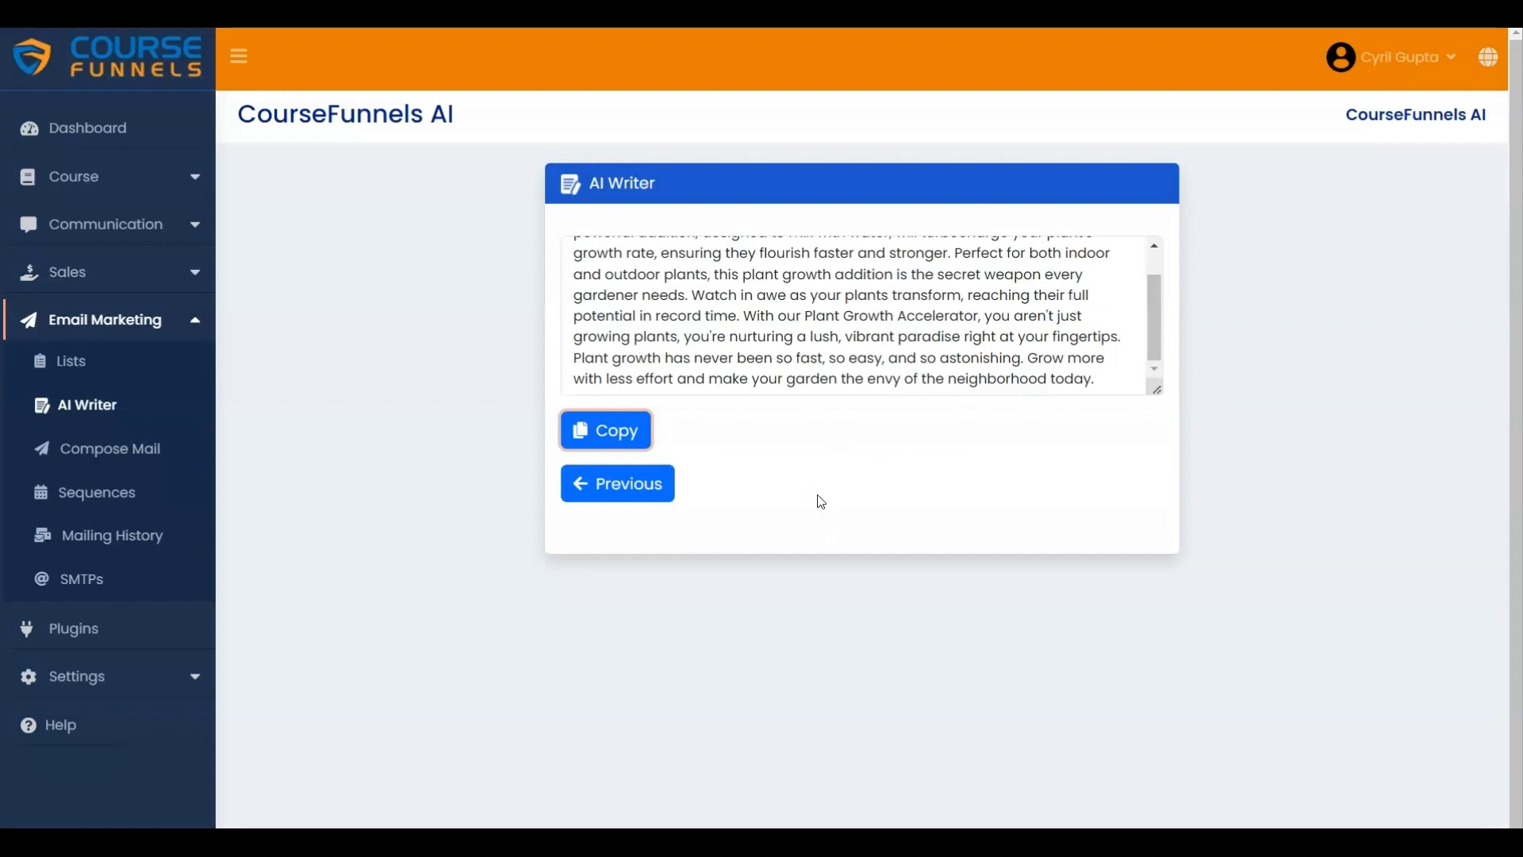
click(611, 484)
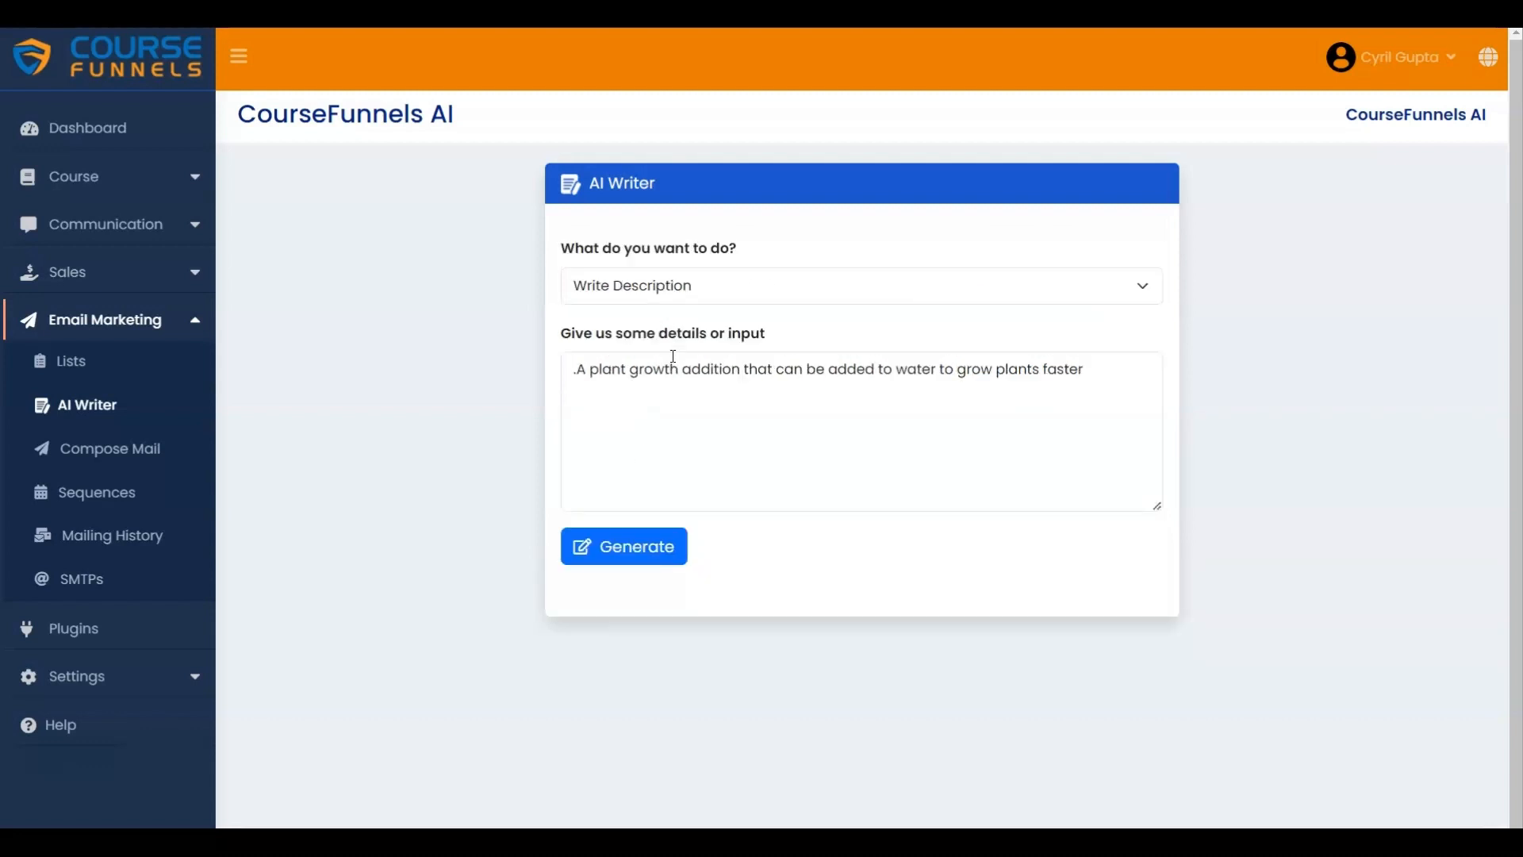
- Generate a list with Create List from "Reasons why you should buy a plant growth formula"
click(680, 291)
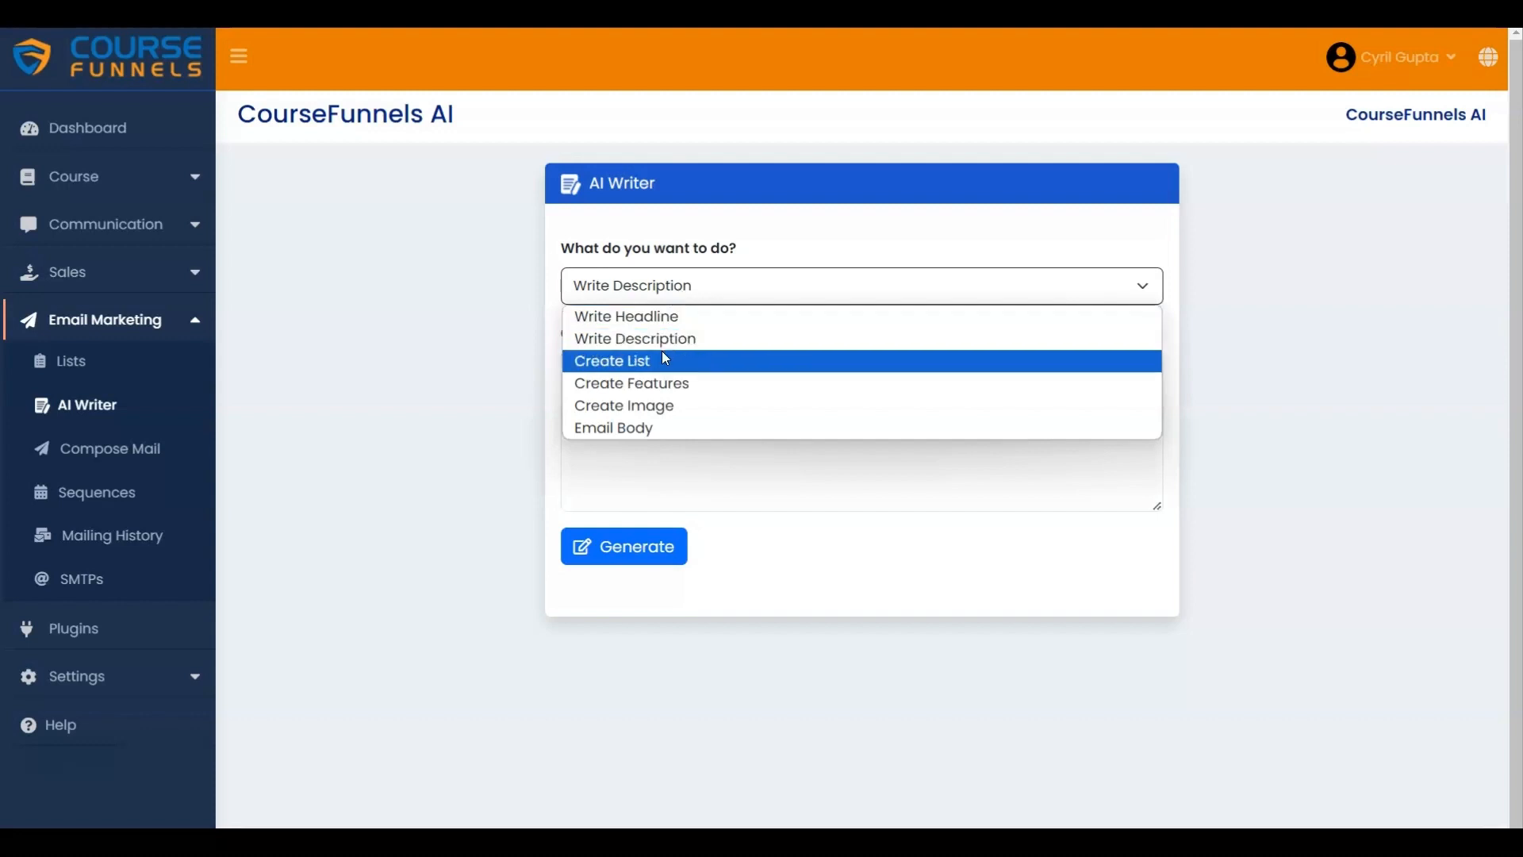
click(663, 362)
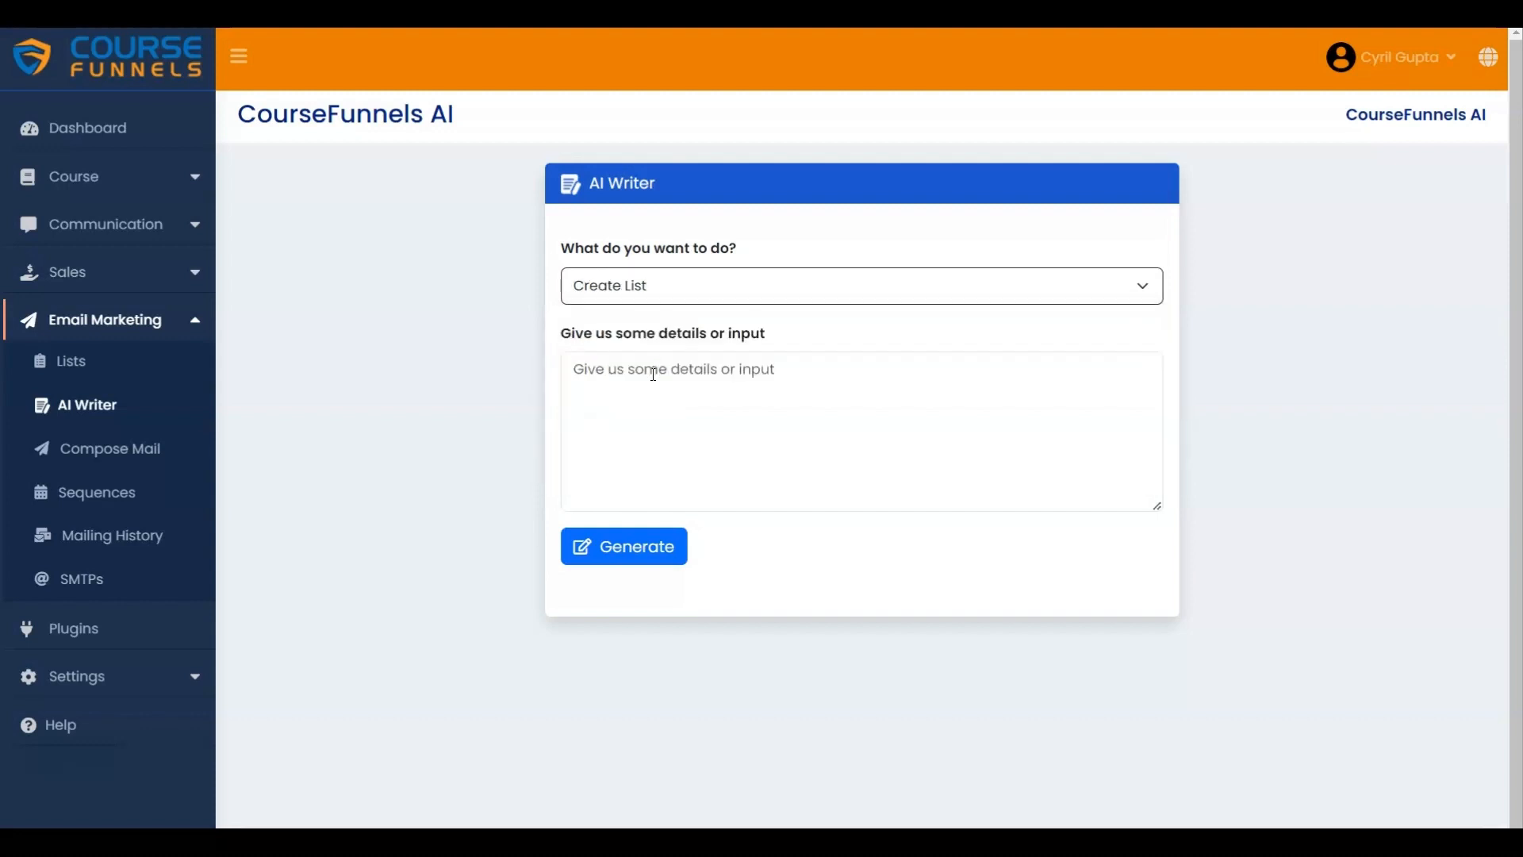
click(653, 374)
key(ctrl+v)
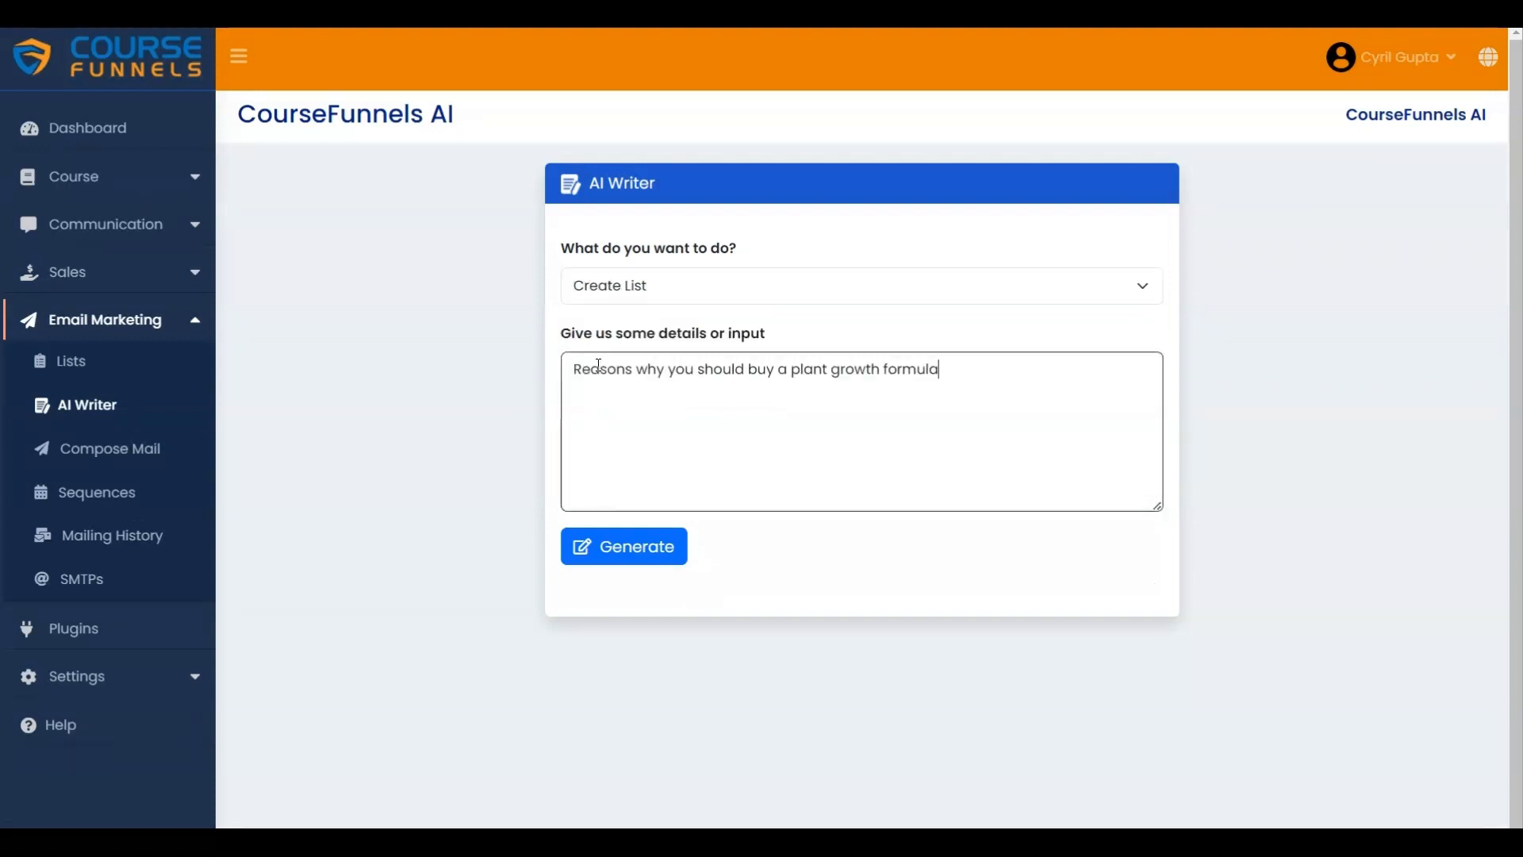
click(646, 551)
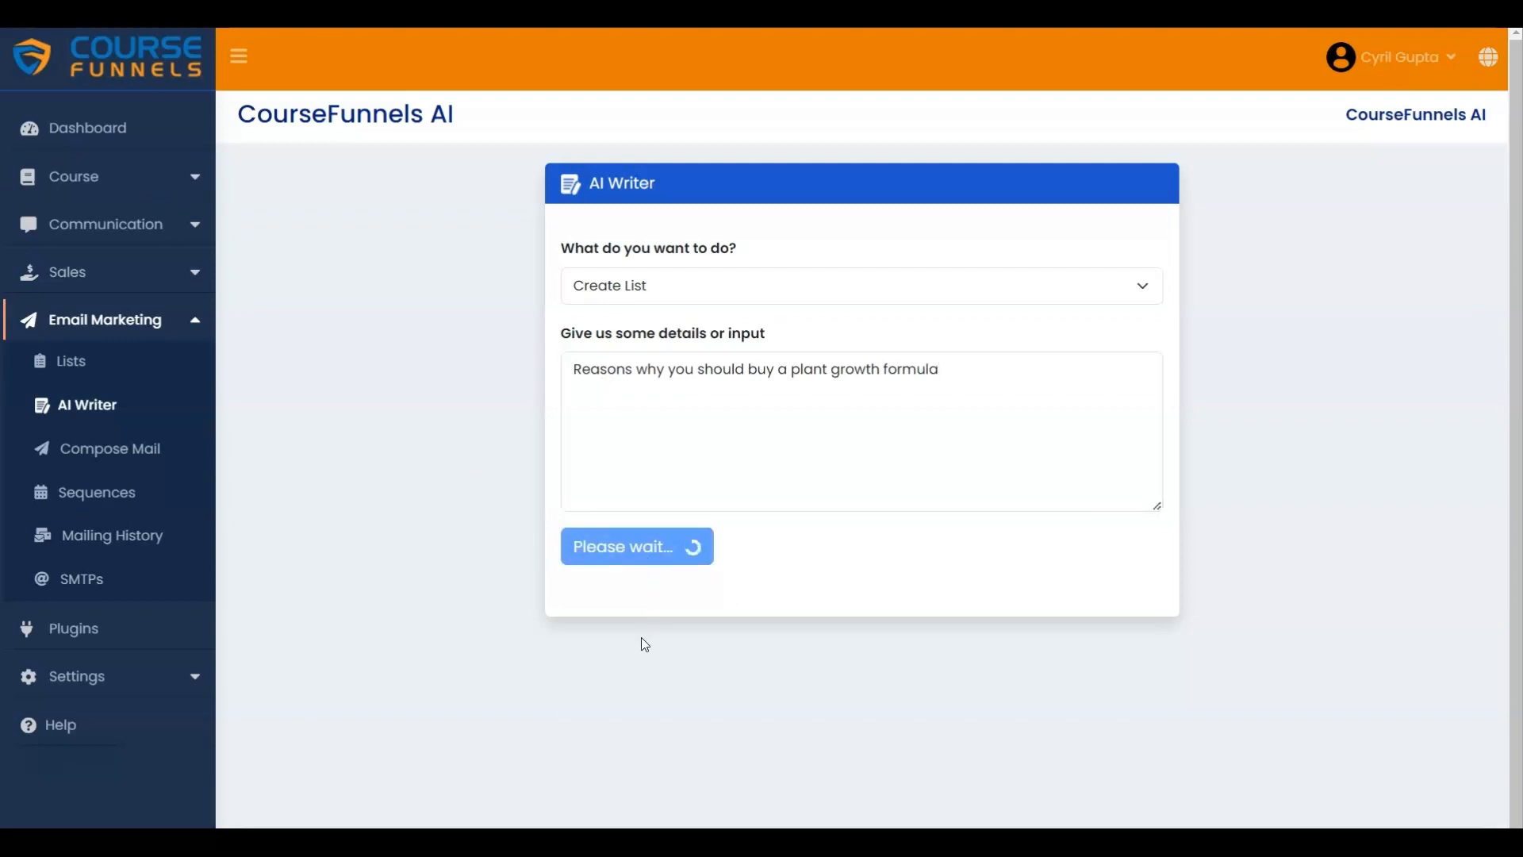
- Read through and copy the generated list of reasons, and return to the AI Writer form
scroll(906, 299, down, 1)
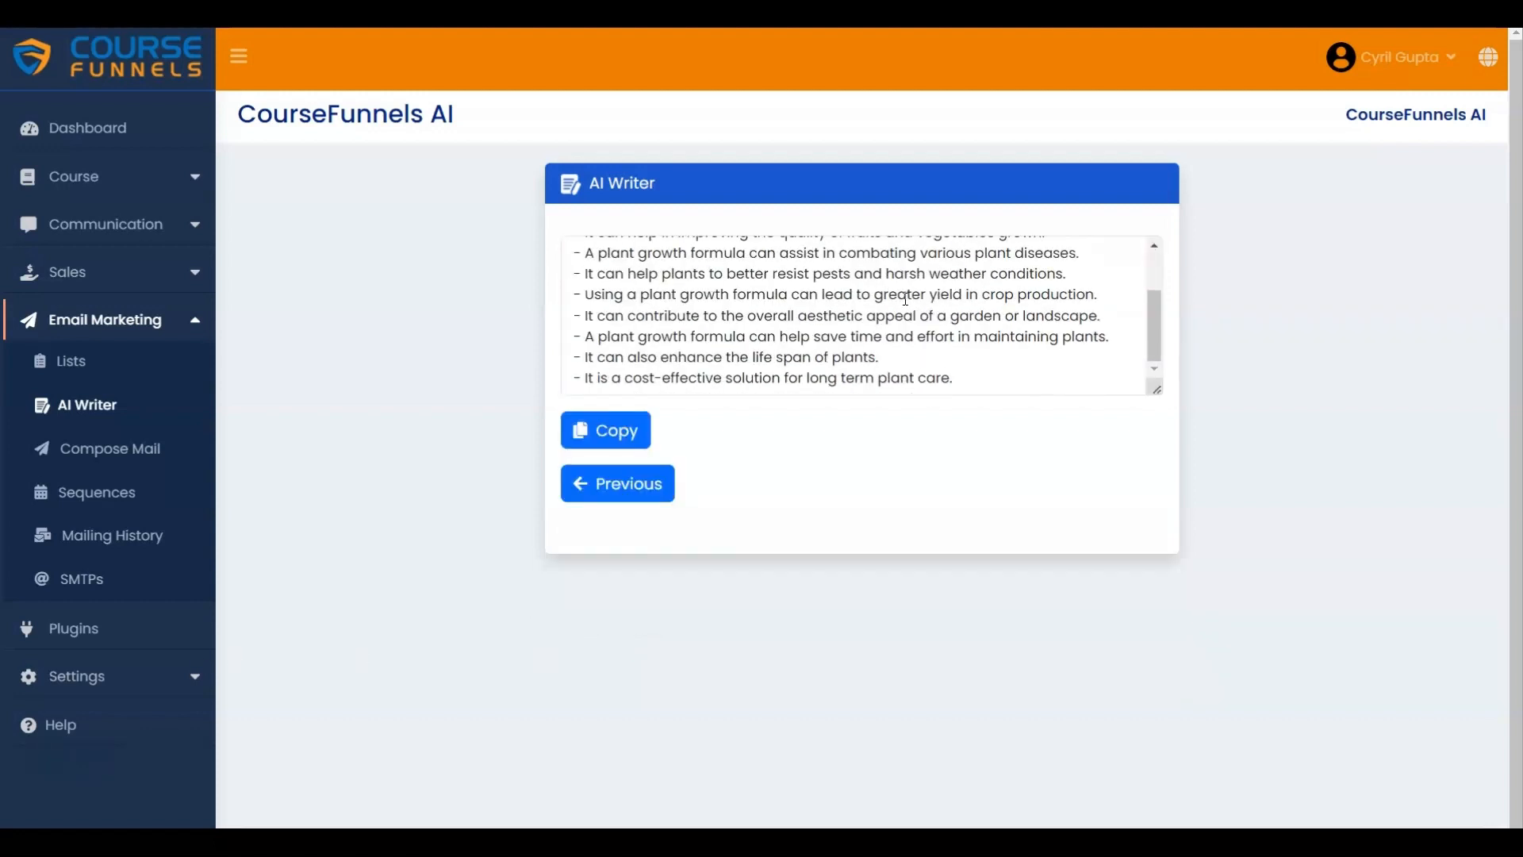
scroll(906, 299, up, 1)
scroll(907, 299, down, 1)
click(621, 429)
click(640, 494)
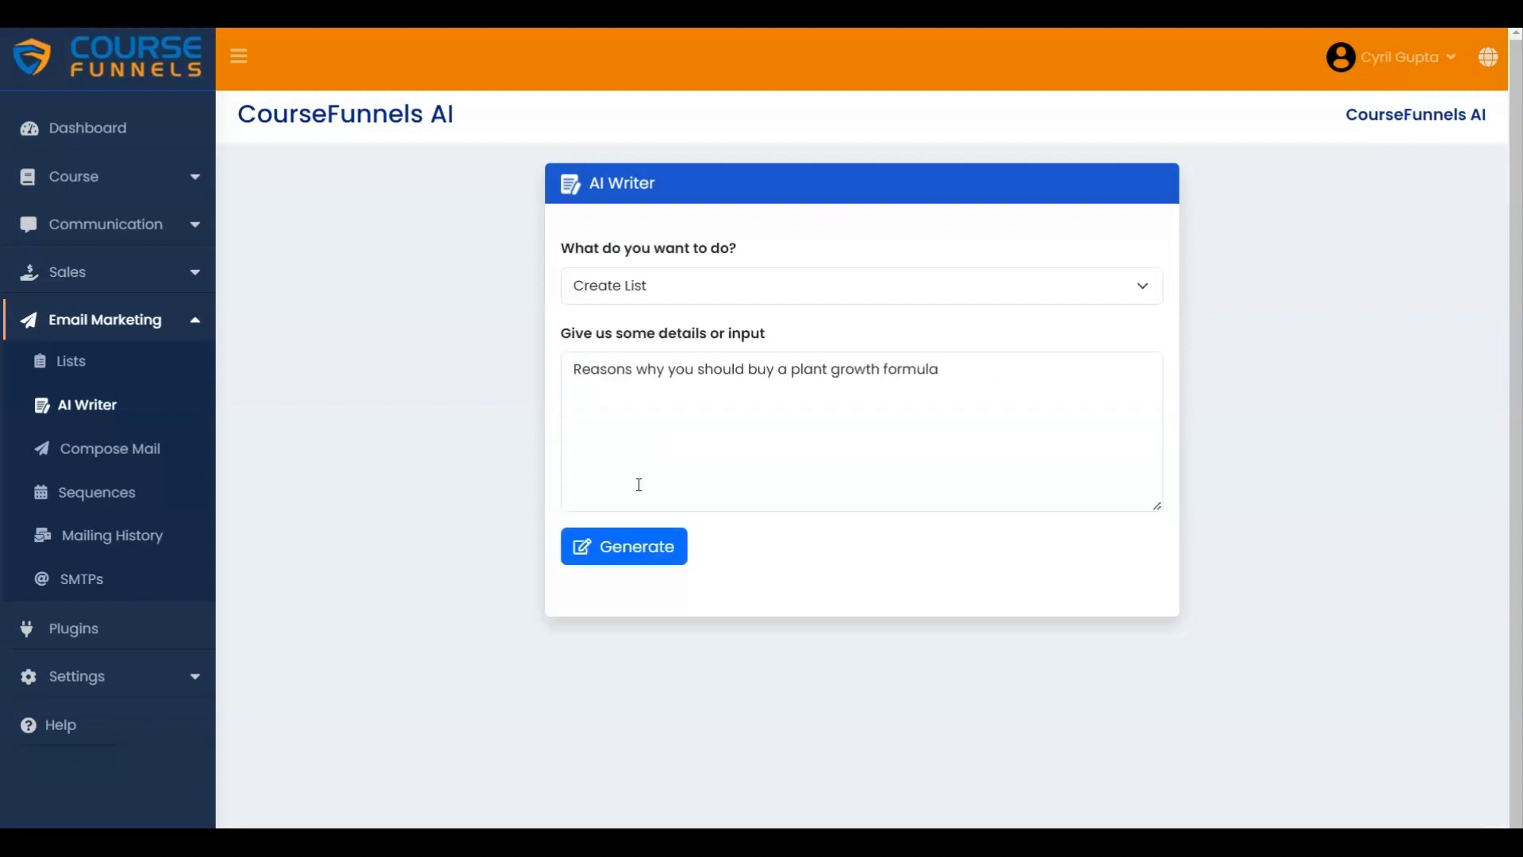
- Generate features from "Plant growth formula has high quality phospate and other micro nutrients for plants. Causes plants to grow 20% faster. Results in bigger, brighter flowers."
click(660, 295)
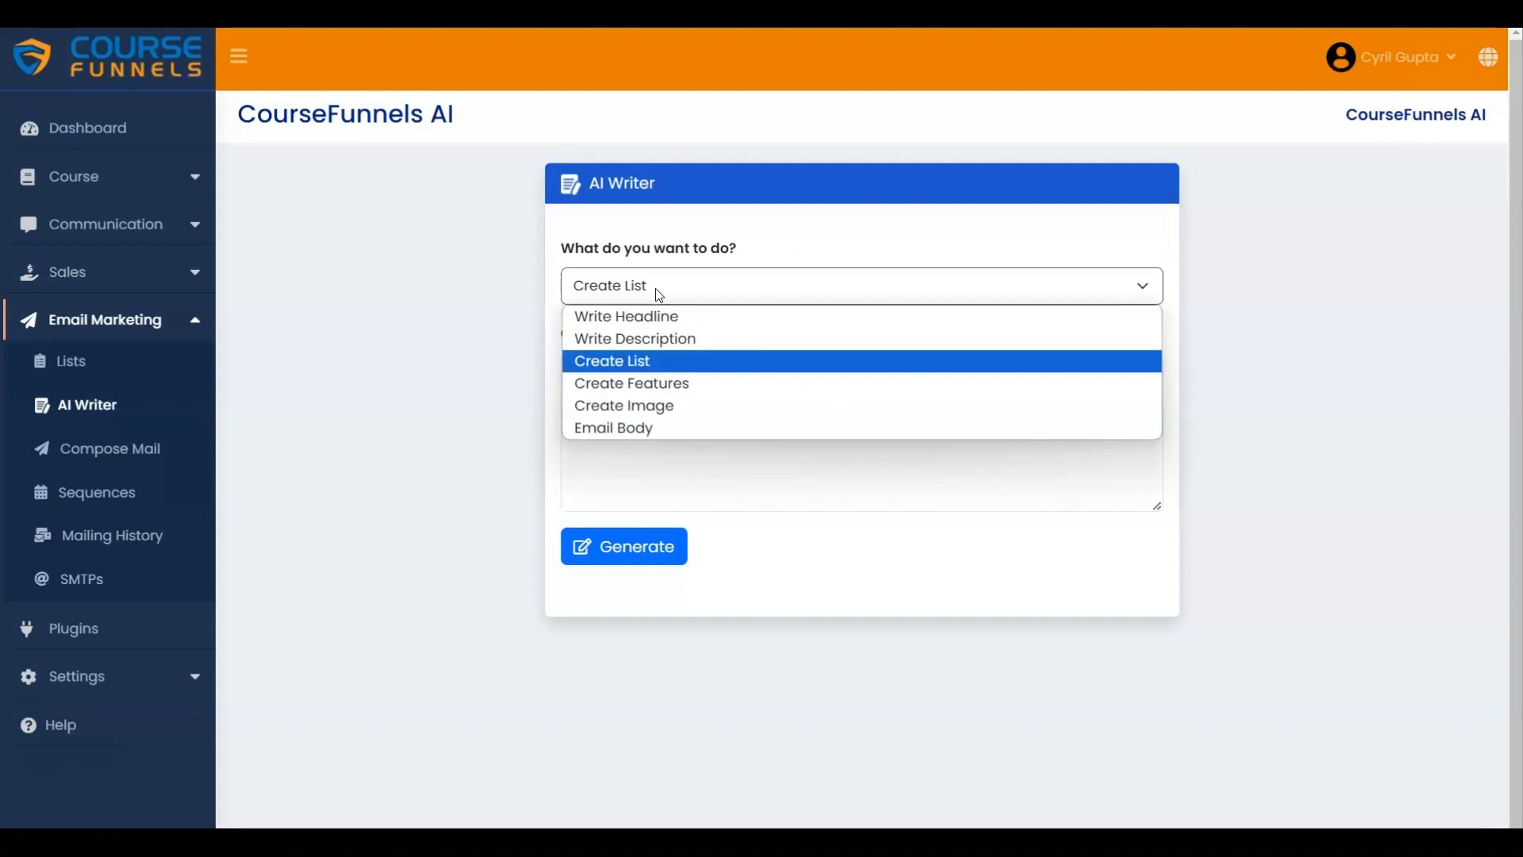
click(655, 384)
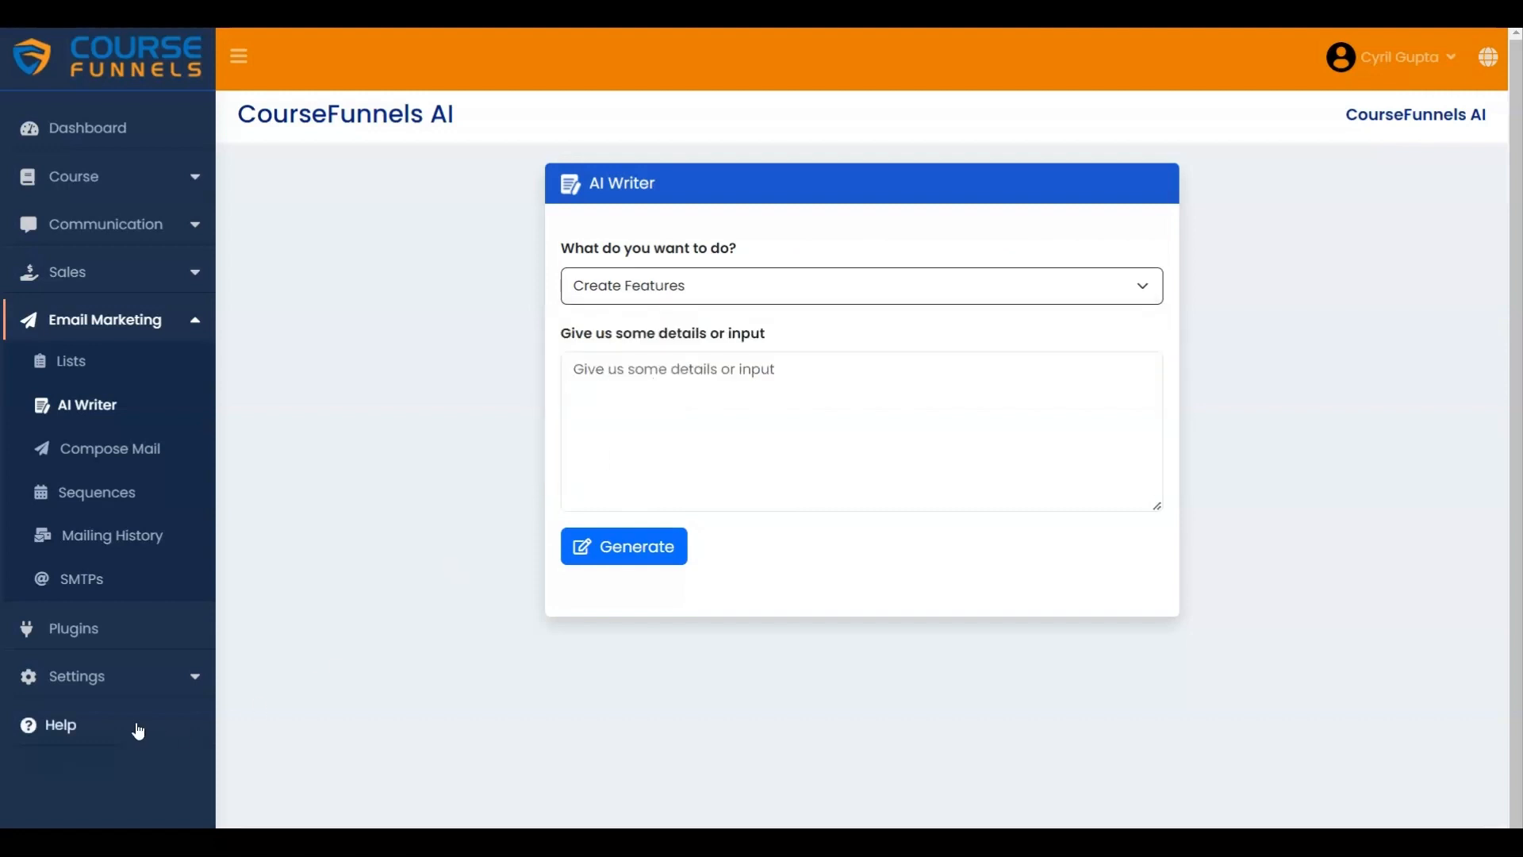
click(127, 841)
click(595, 369)
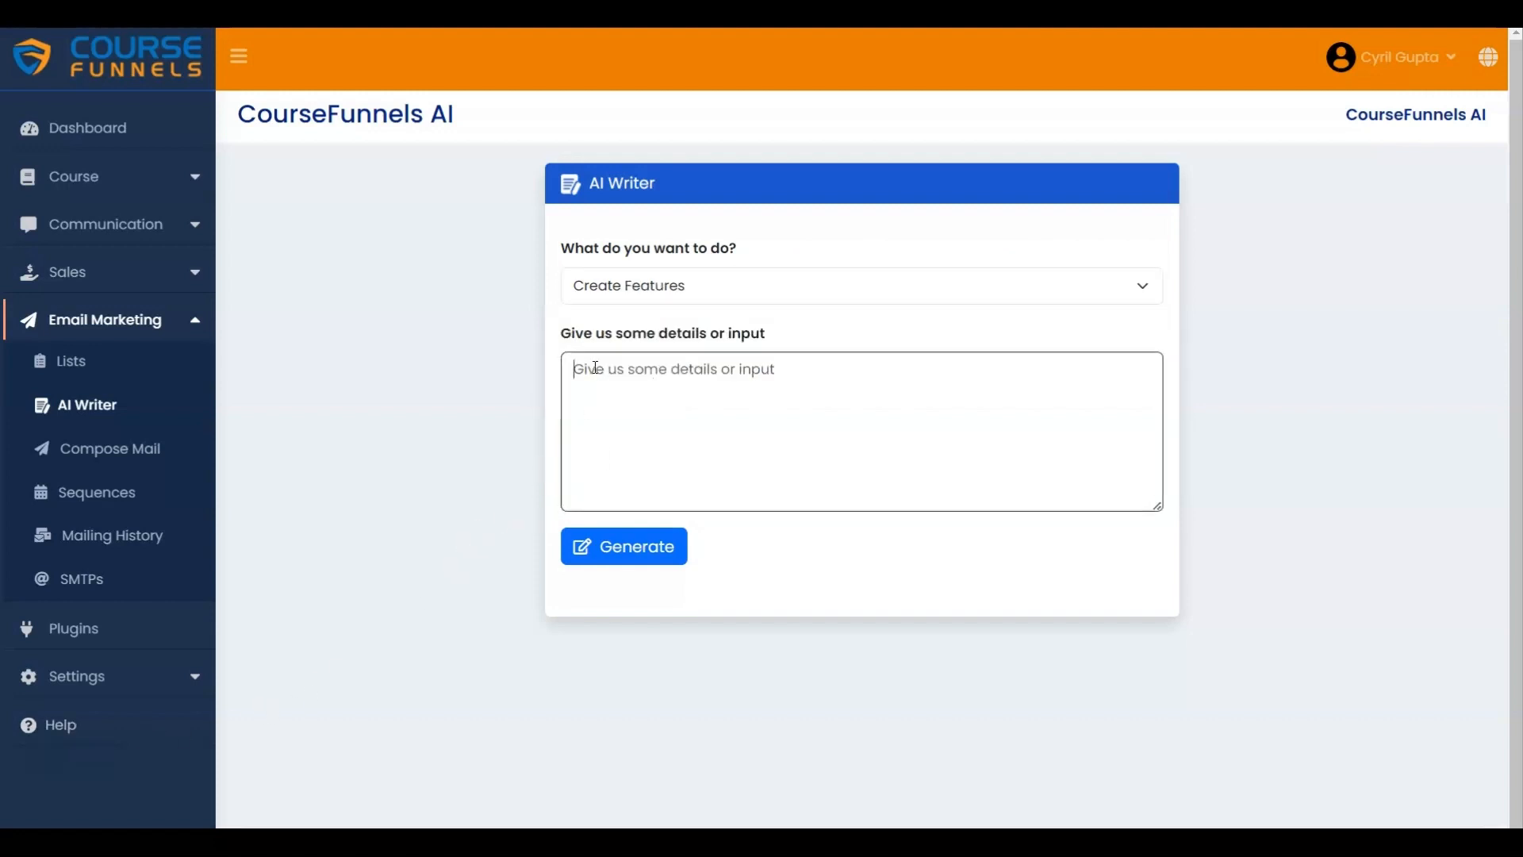
key(ctrl+v)
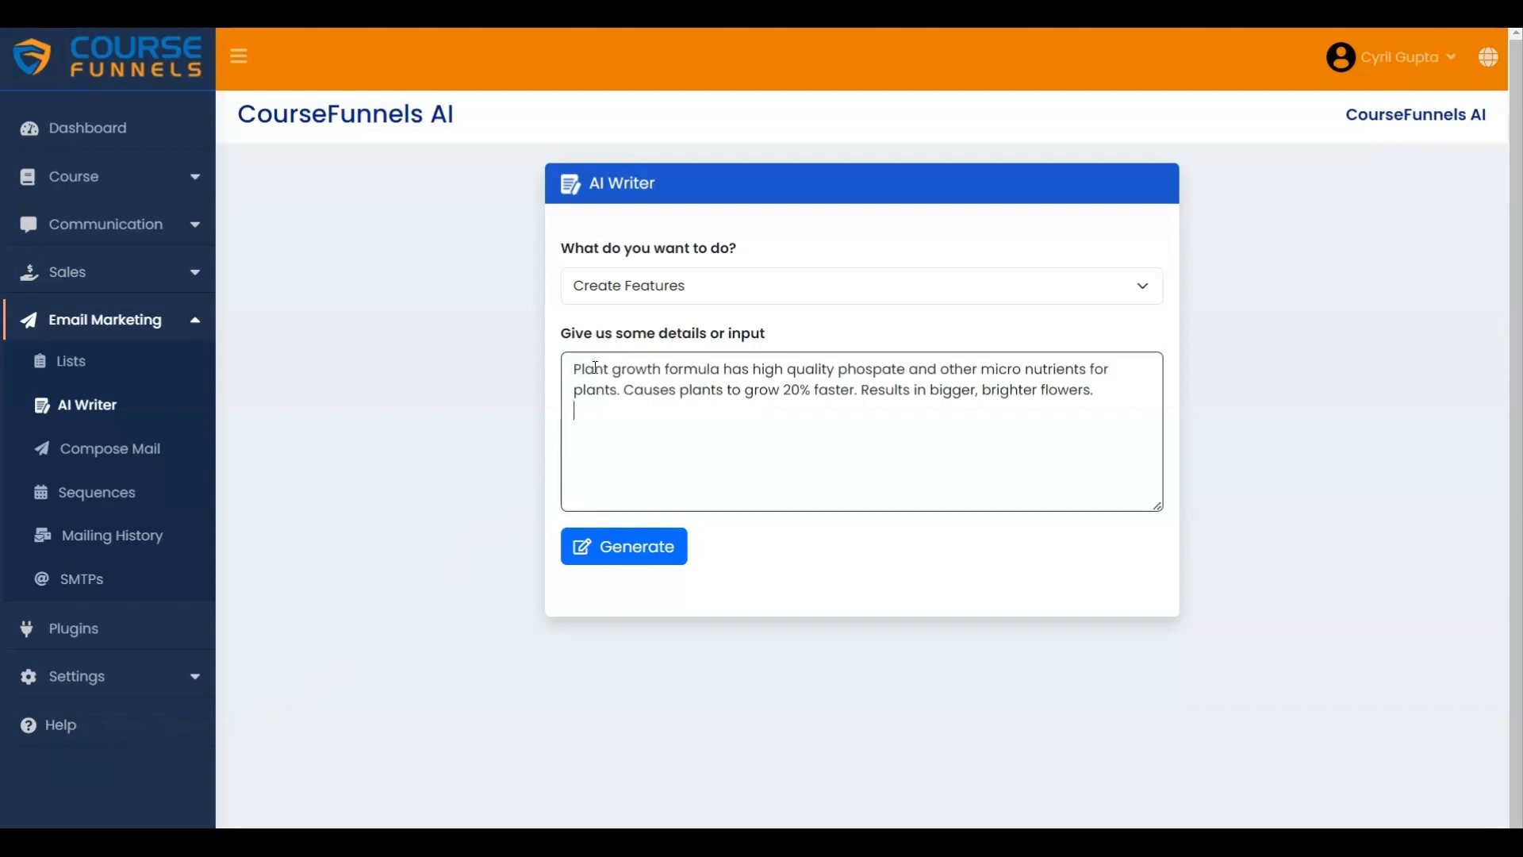
click(622, 541)
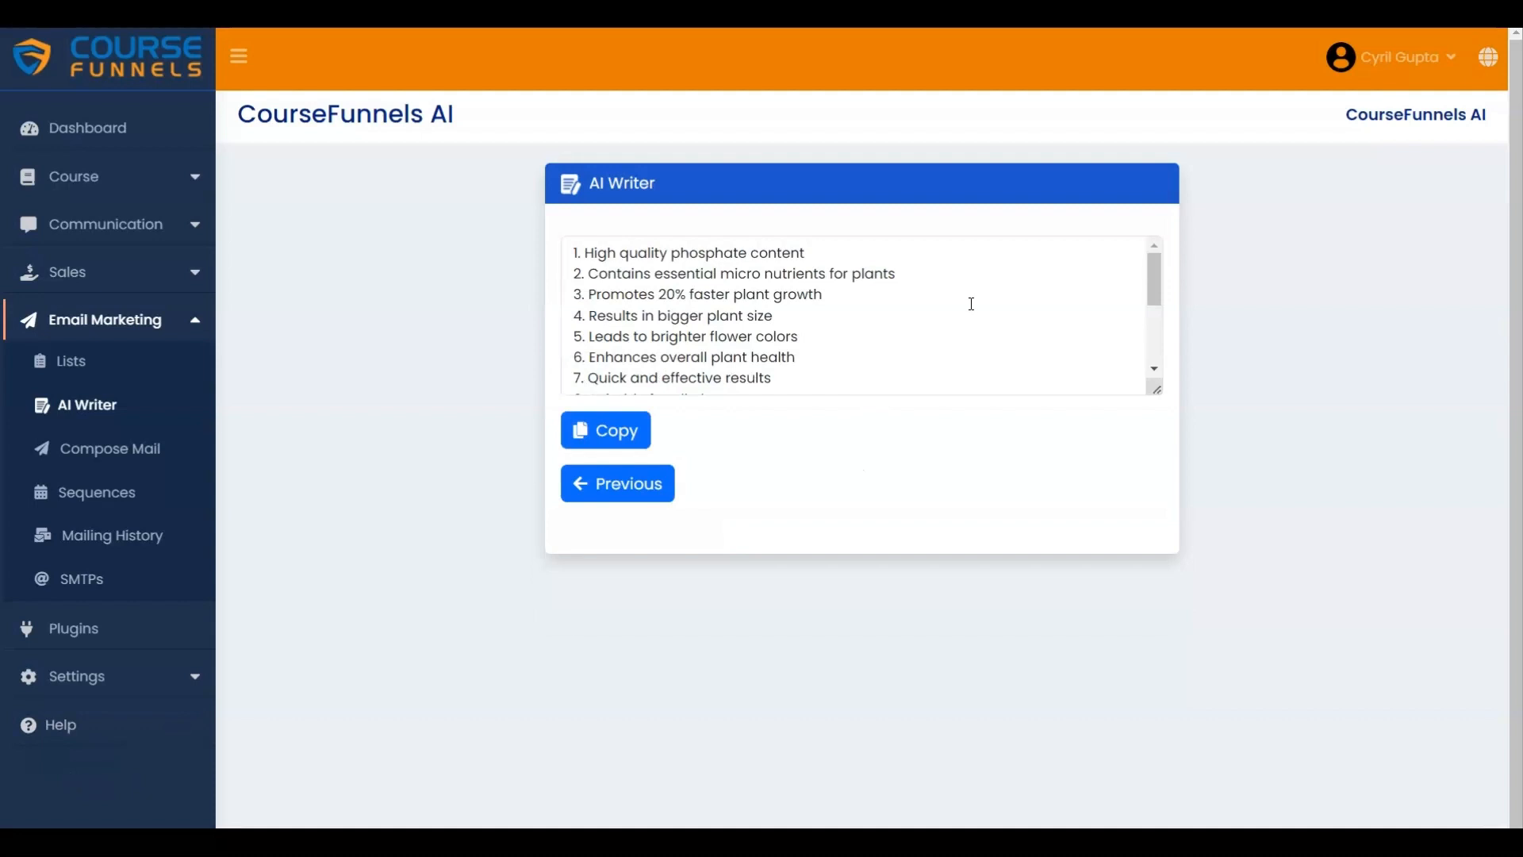
- Read through and copy the generated feature list, and return to the AI Writer form
scroll(972, 304, down, 3)
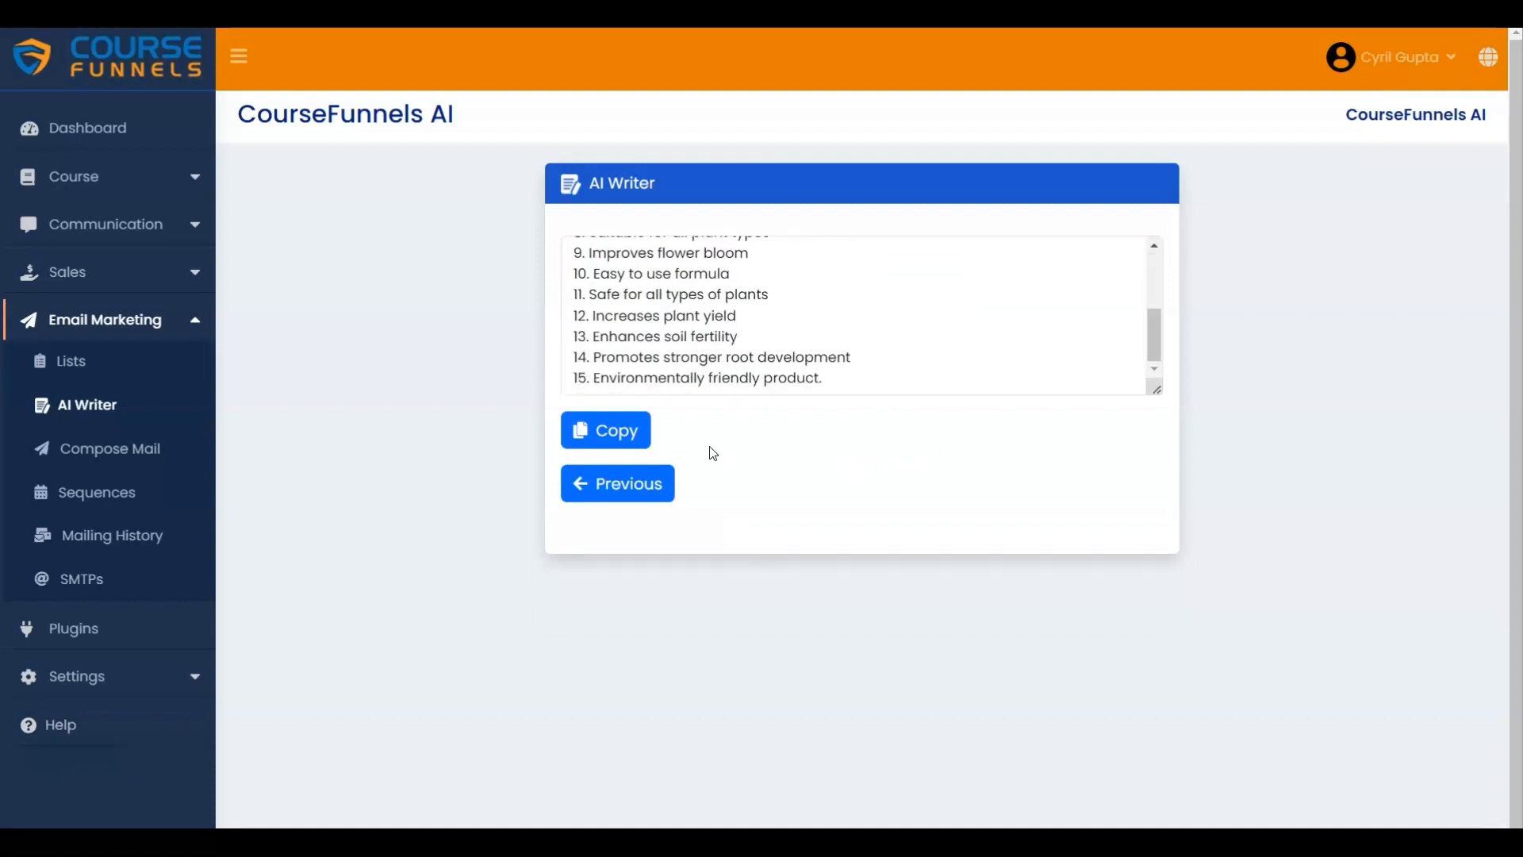
click(614, 435)
click(650, 492)
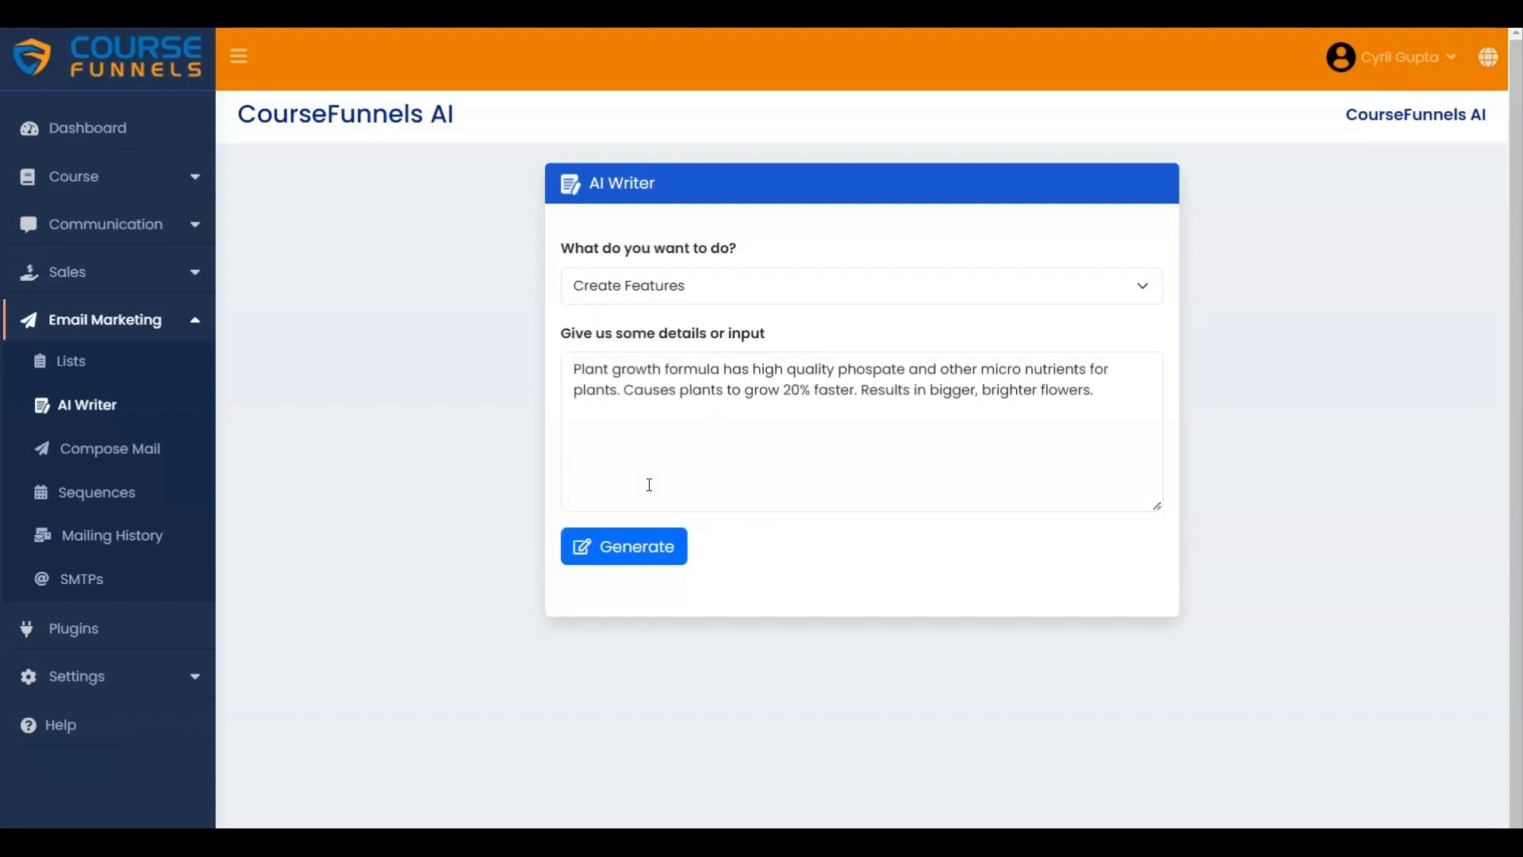
- Generate an image with Create Image from "A happy plant" using the Cartoon image type, and return to the form
click(645, 291)
click(650, 403)
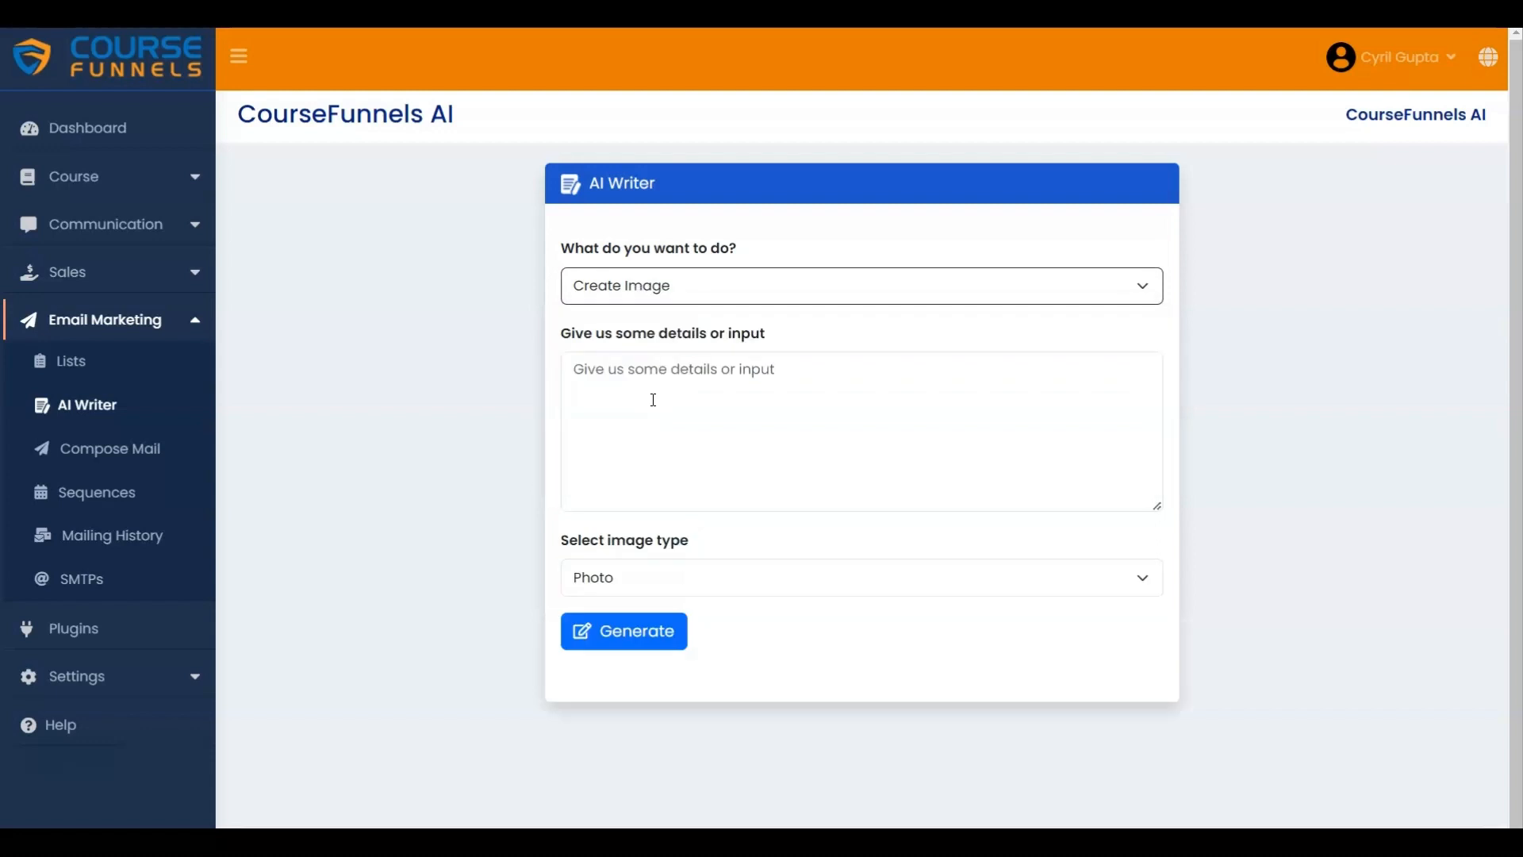
click(599, 367)
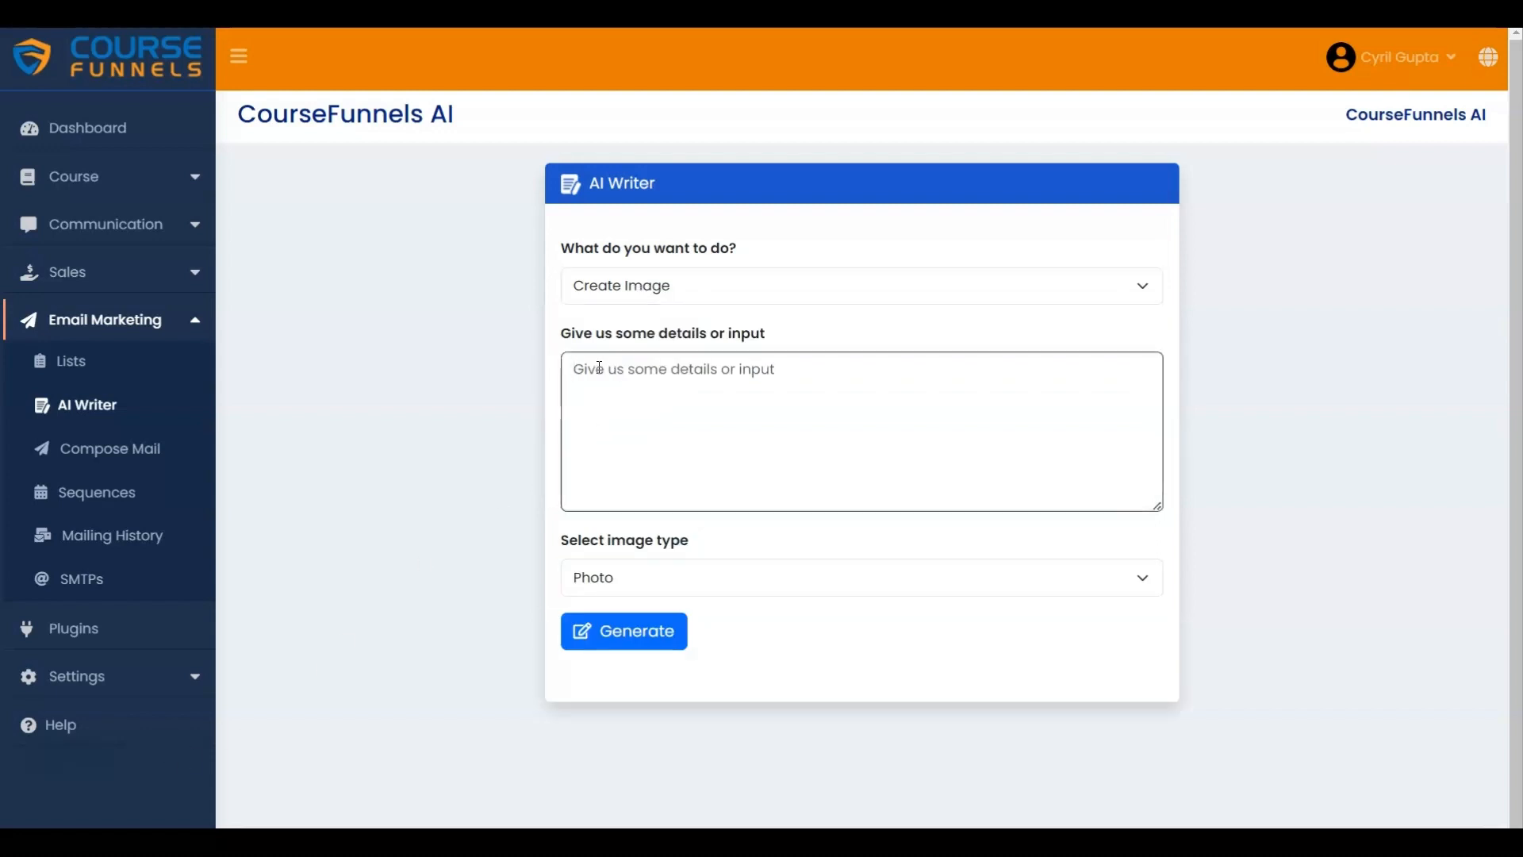
text(A happy plant)
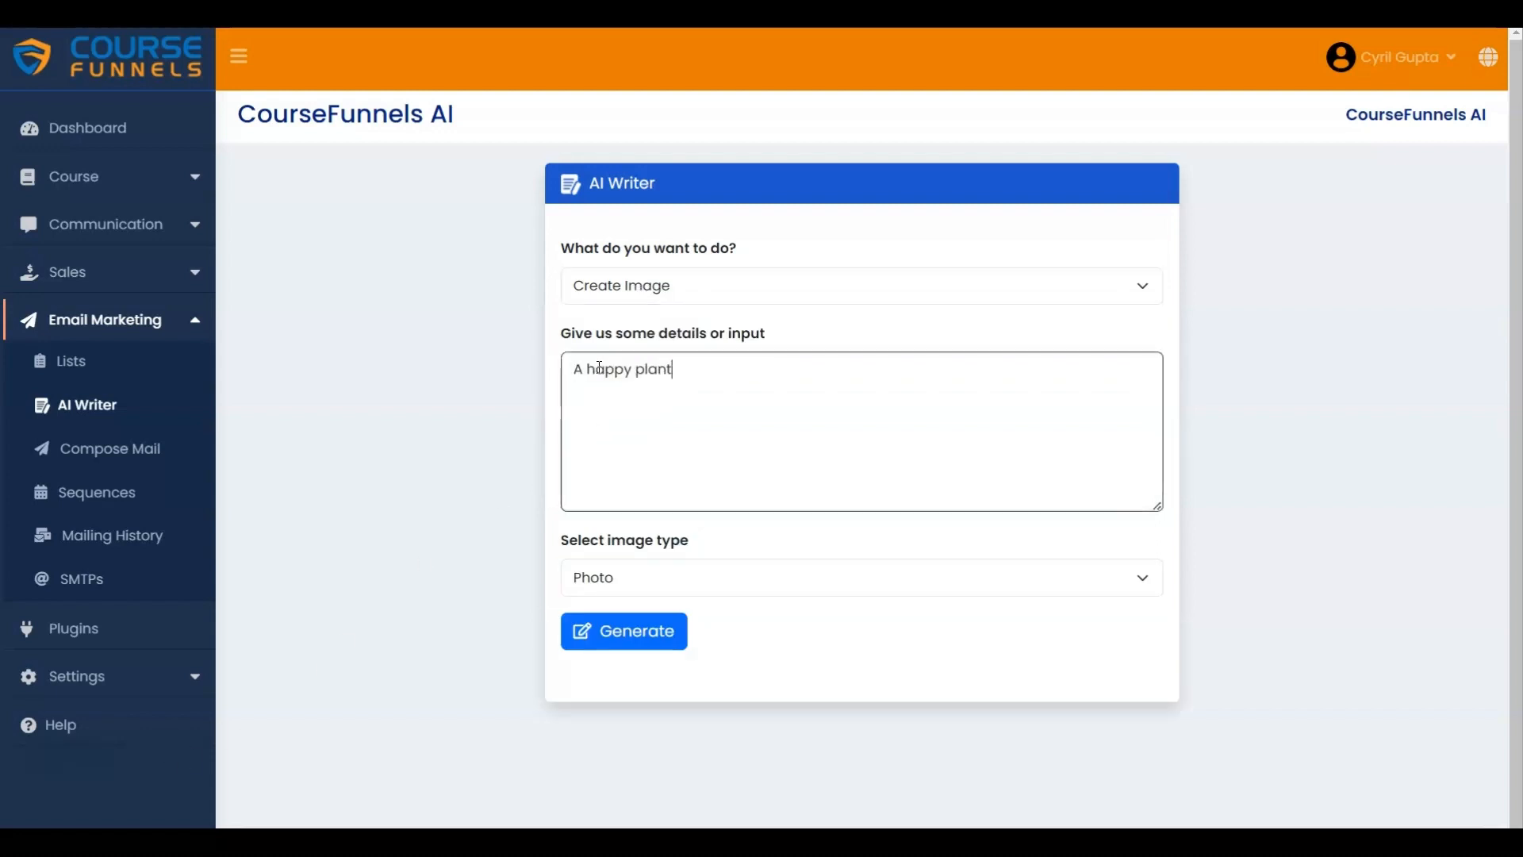
click(705, 577)
click(650, 598)
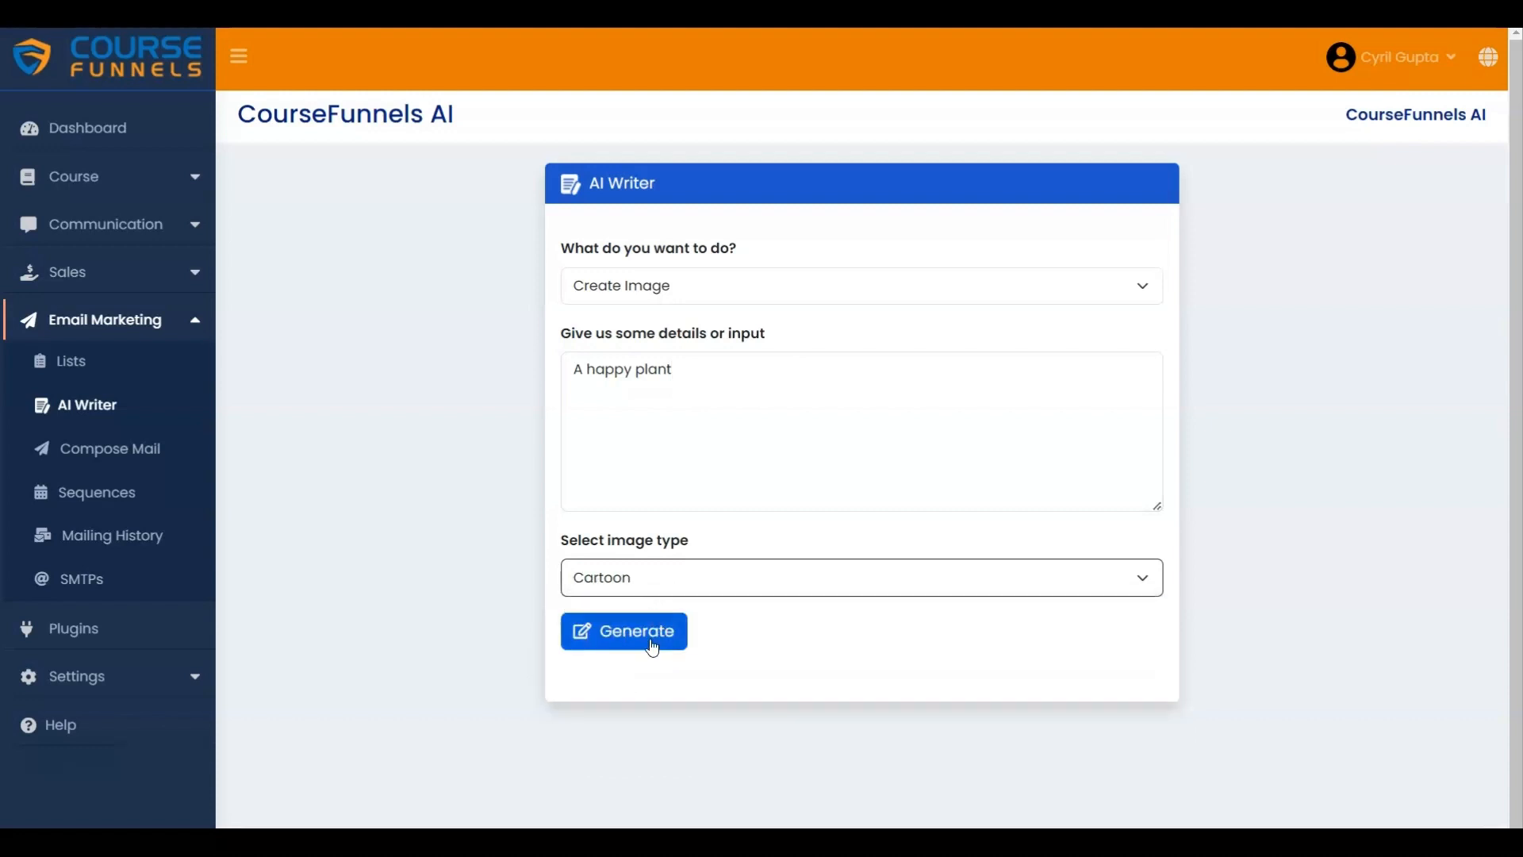
click(640, 631)
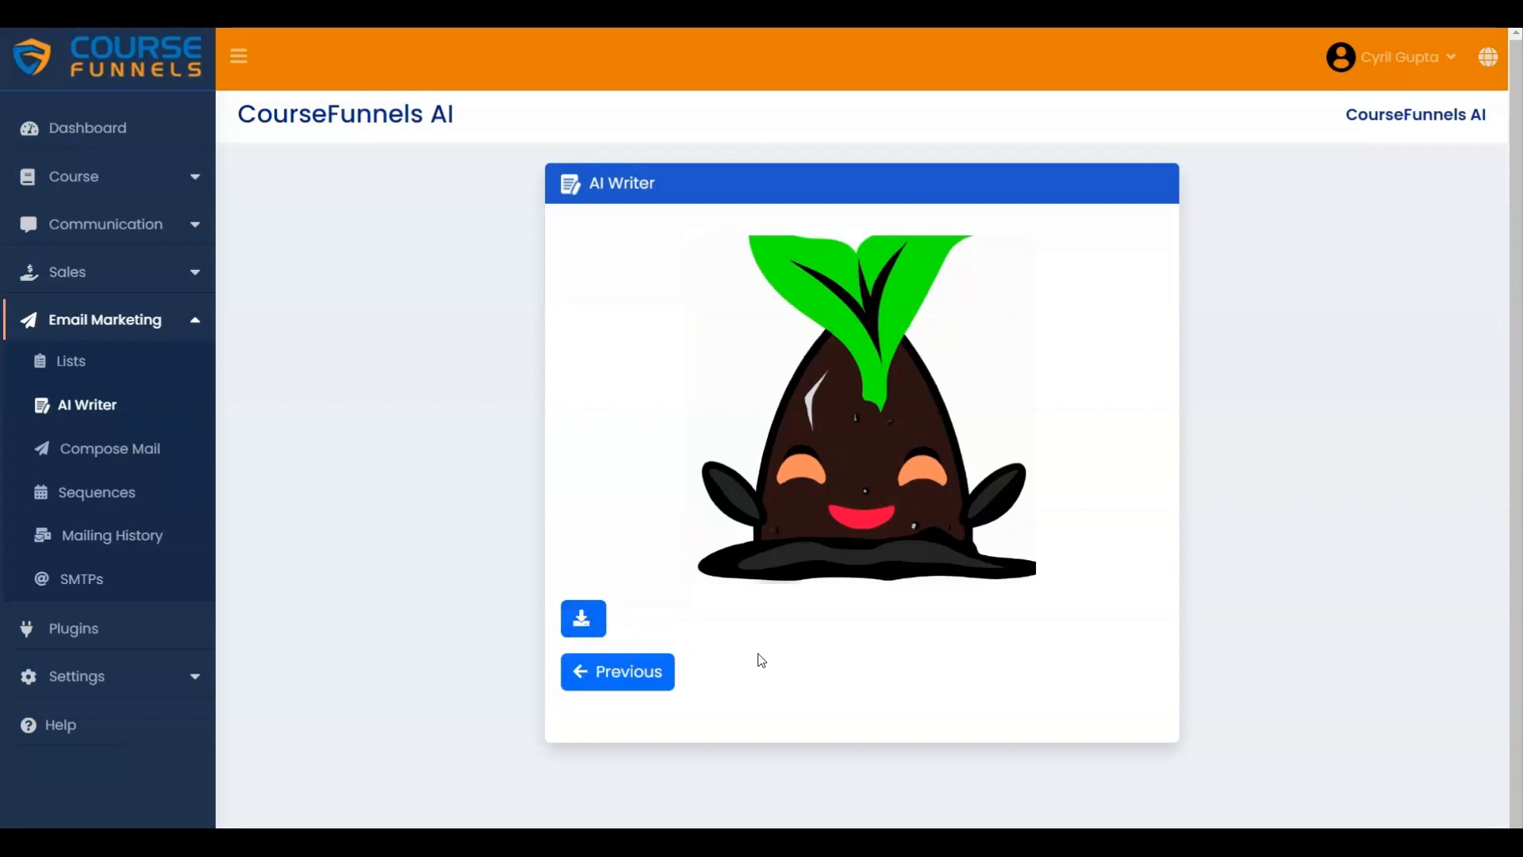
click(627, 675)
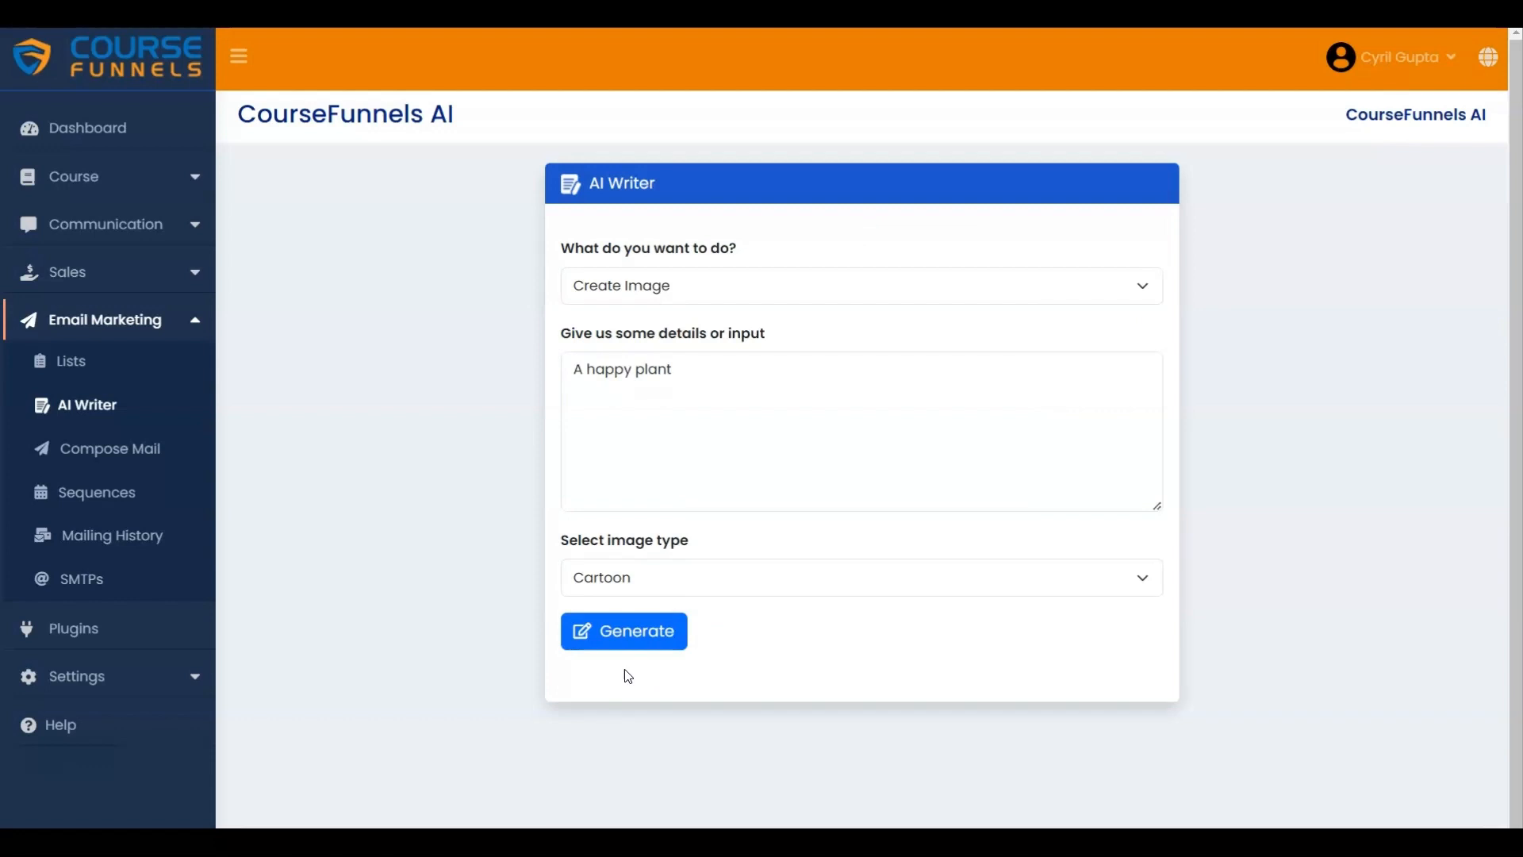
- Choose Email Body, enter "We are sellers of special plant growth formula for home gardens." as product name, and paste the groFood brief with the $10 offer
click(666, 292)
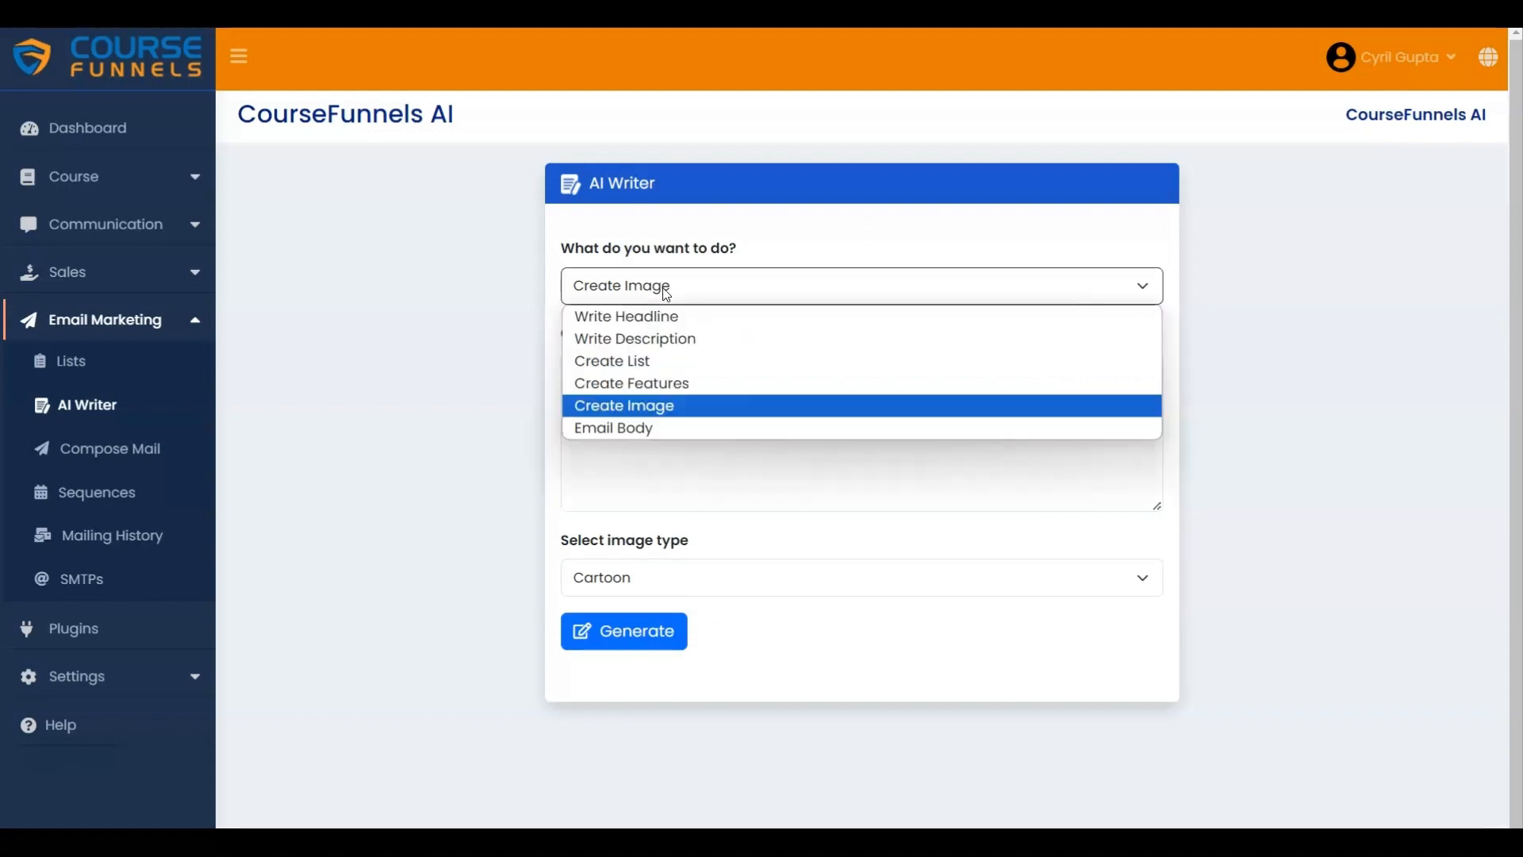
click(662, 428)
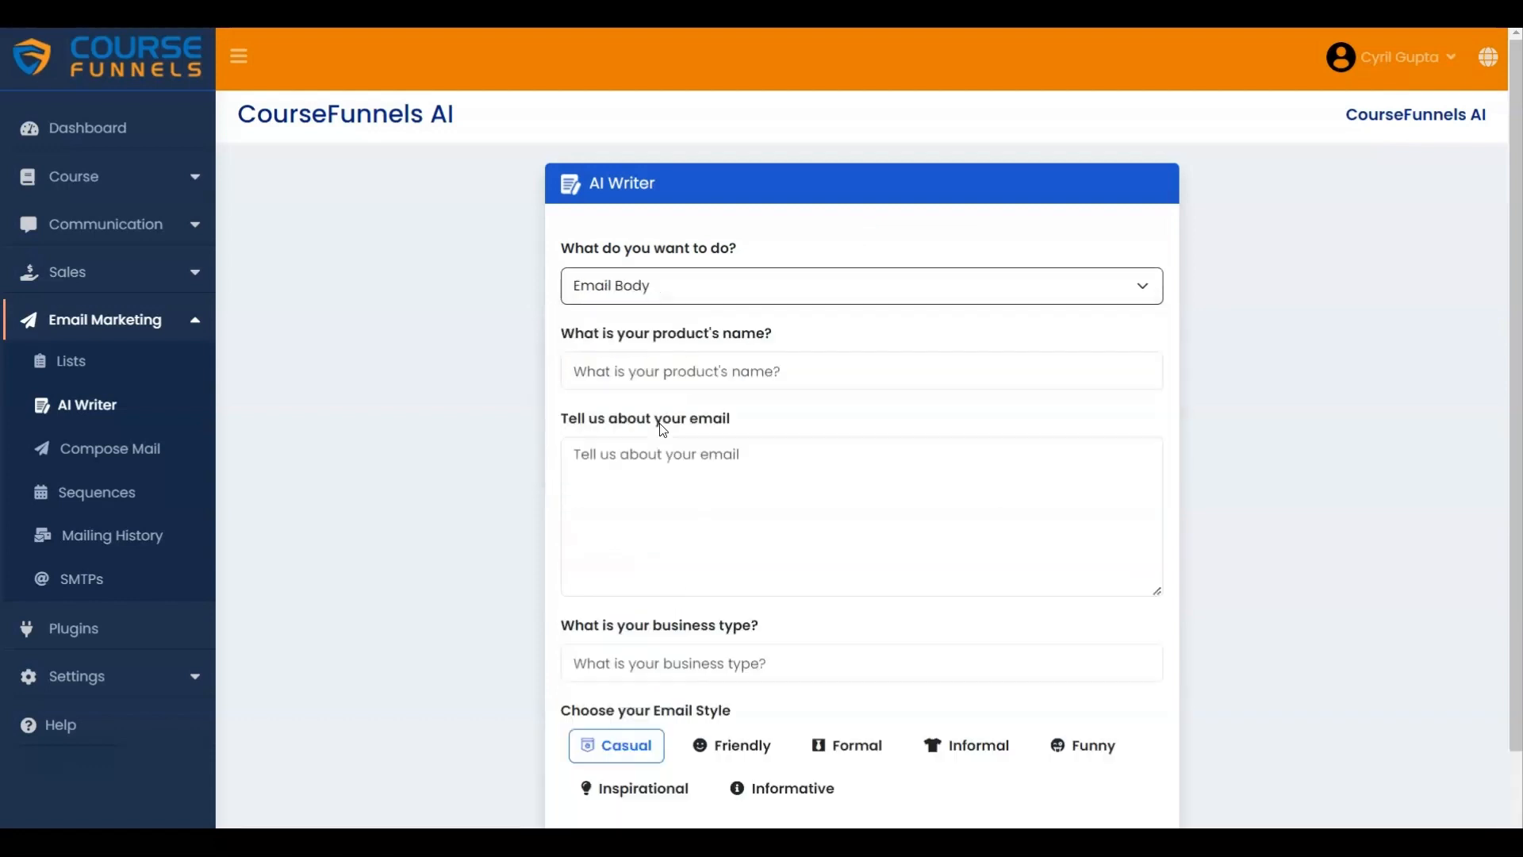
click(591, 373)
key(ctrl+v)
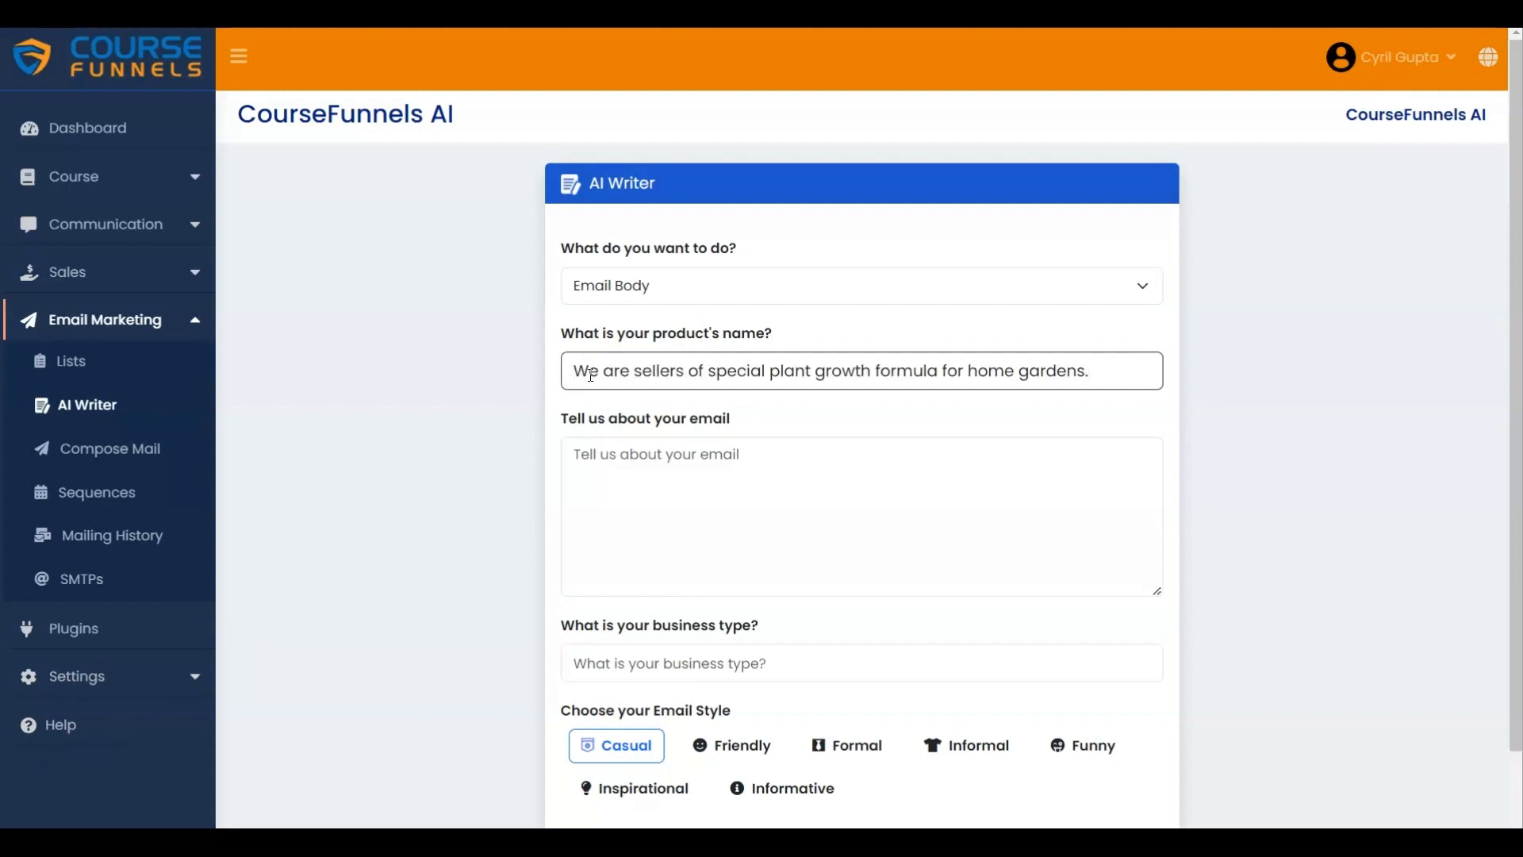
click(587, 459)
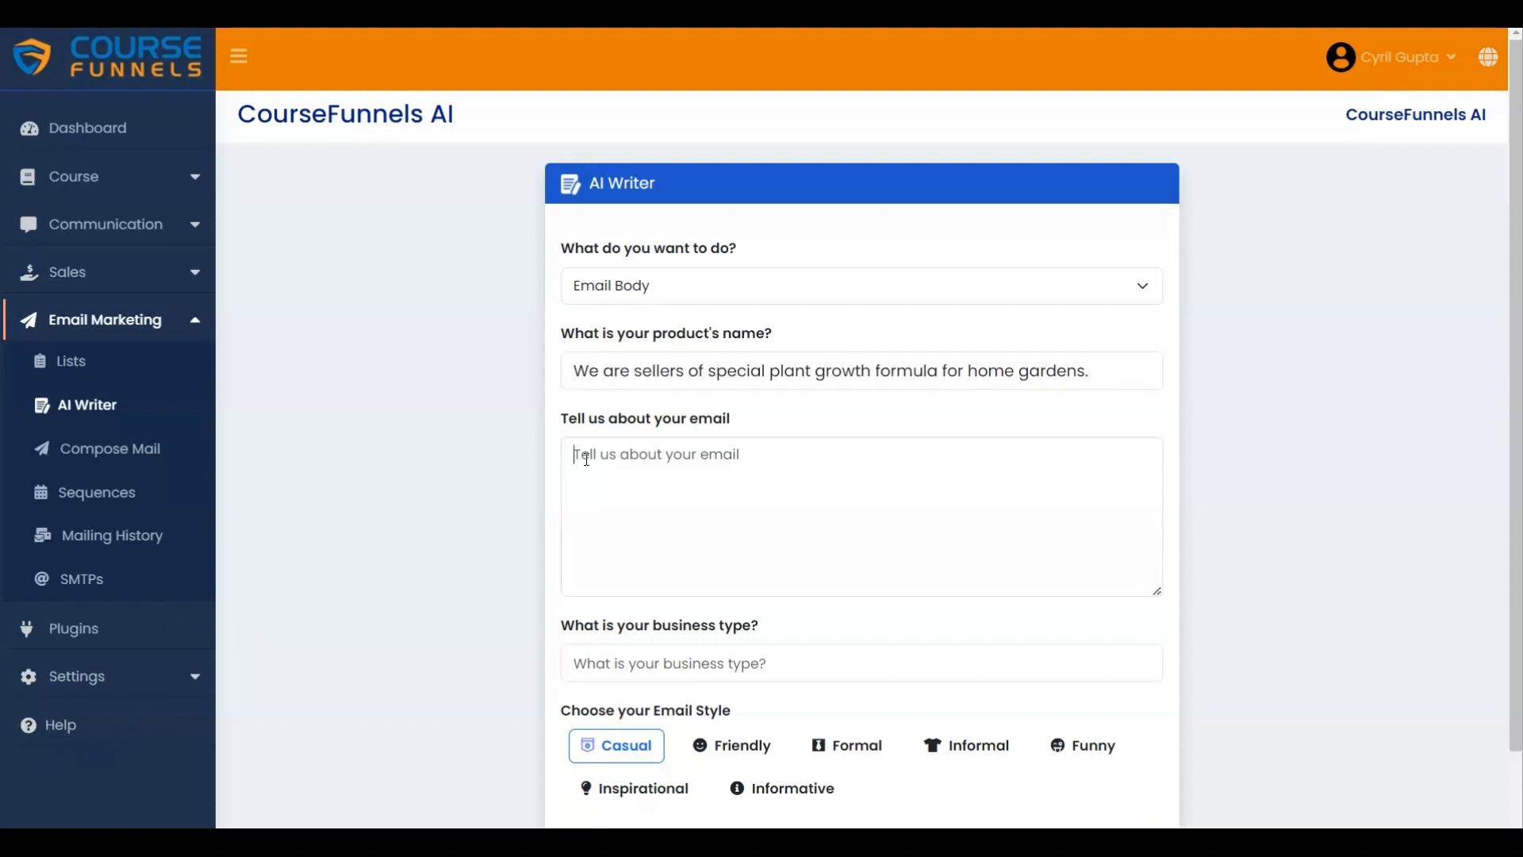
key(ctrl+v)
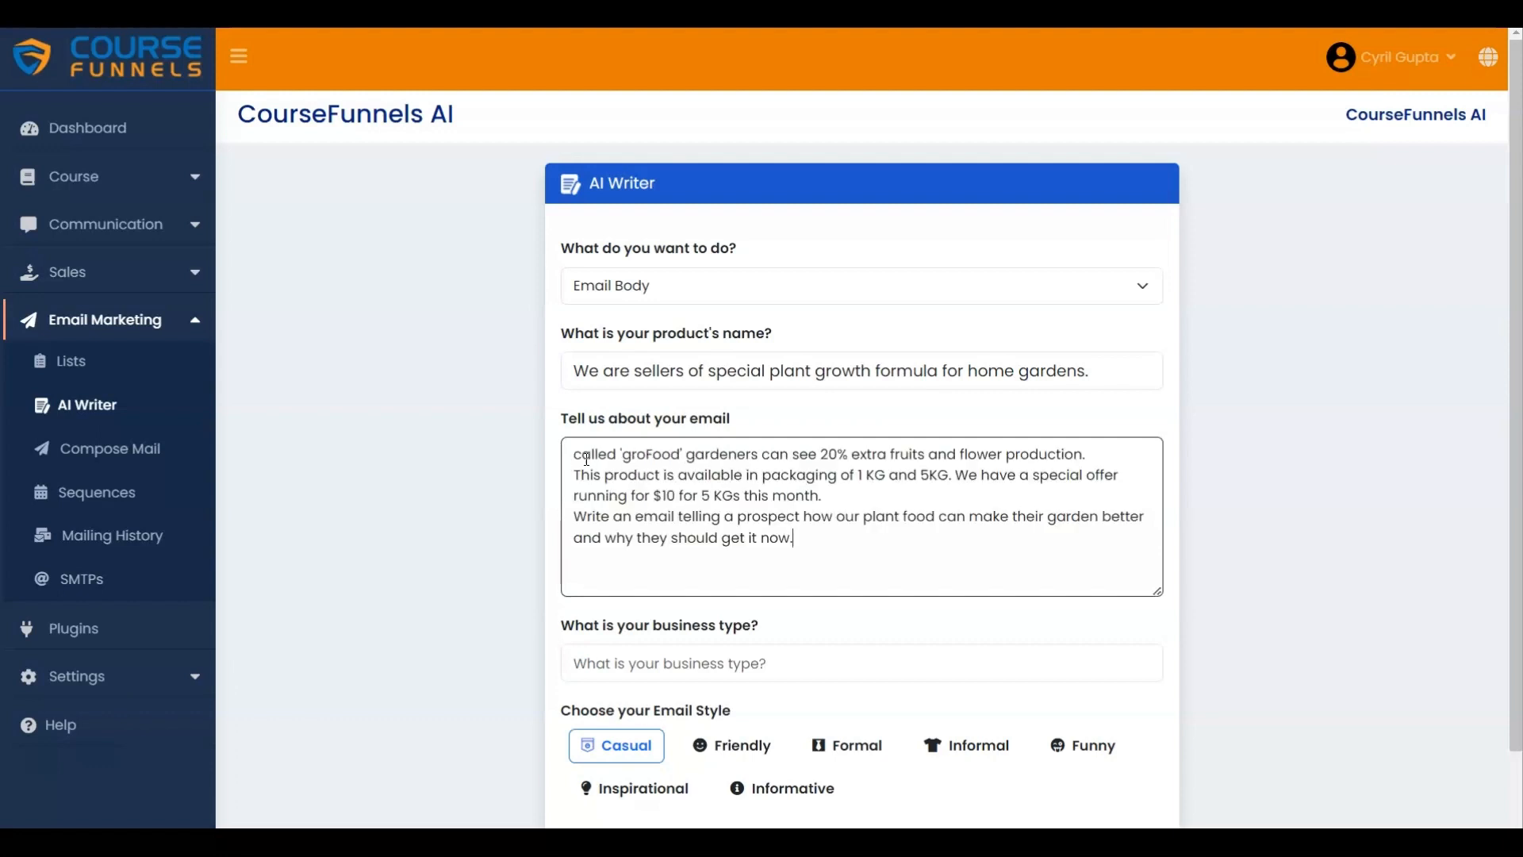
- Set the business type to "FasterGRO LLC", choose the Casual email style and generate the email body
scroll(603, 515, down, 2)
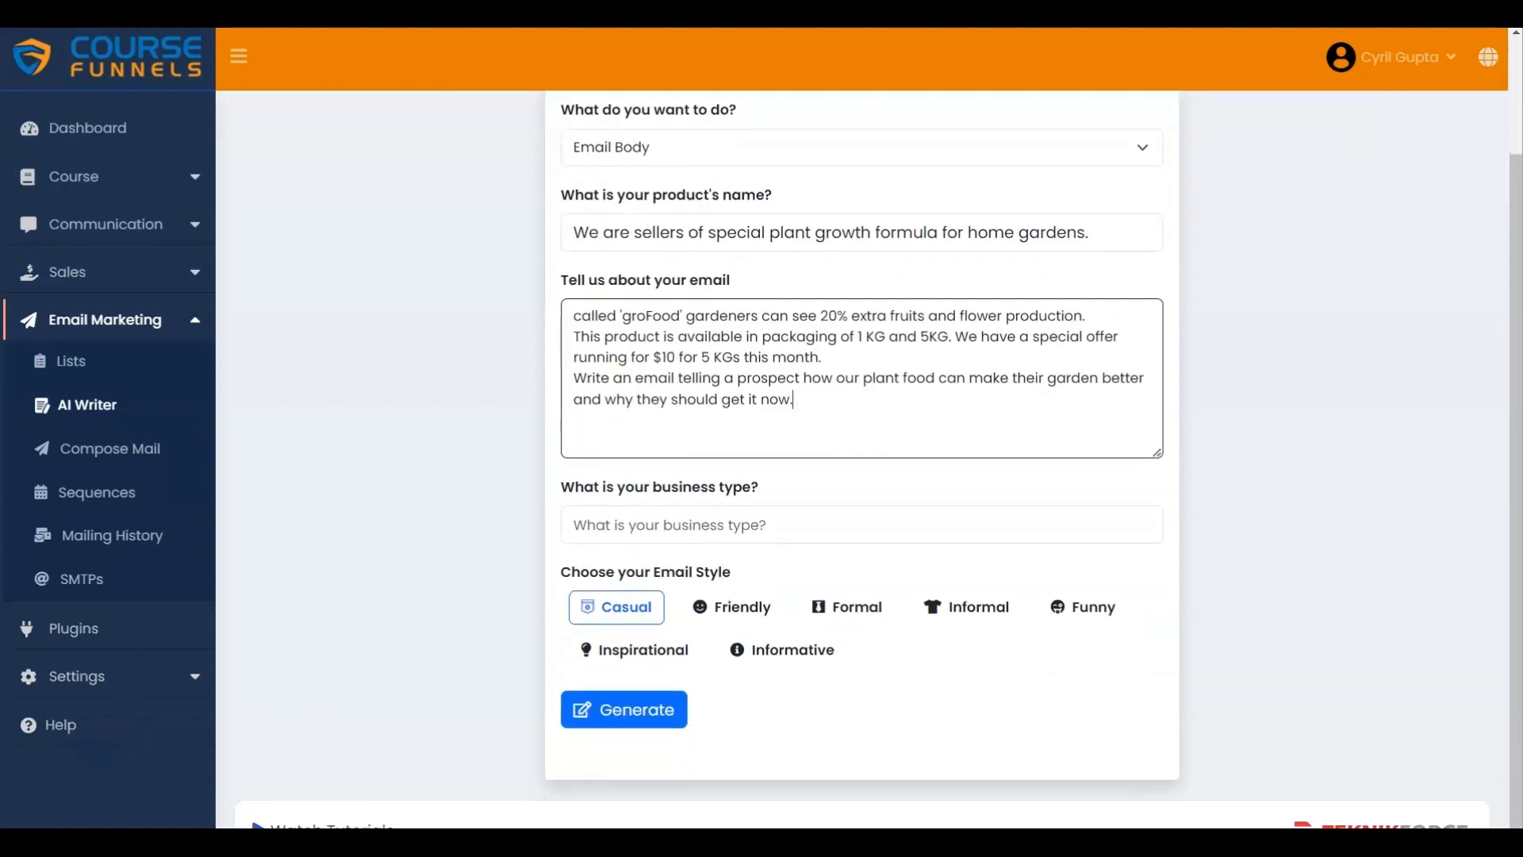
click(617, 525)
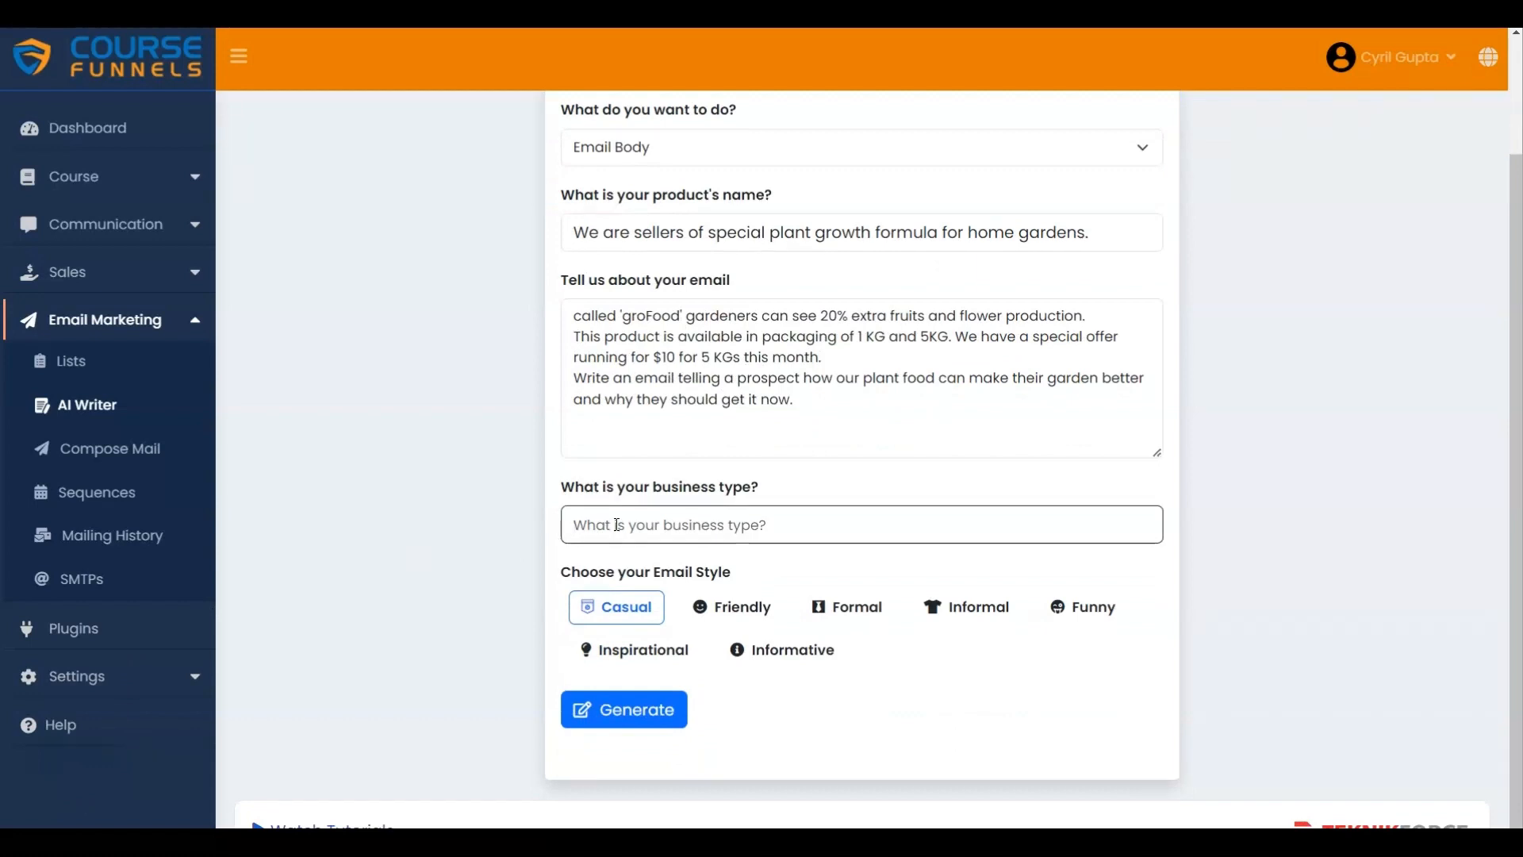
text(FasterGRO LLC)
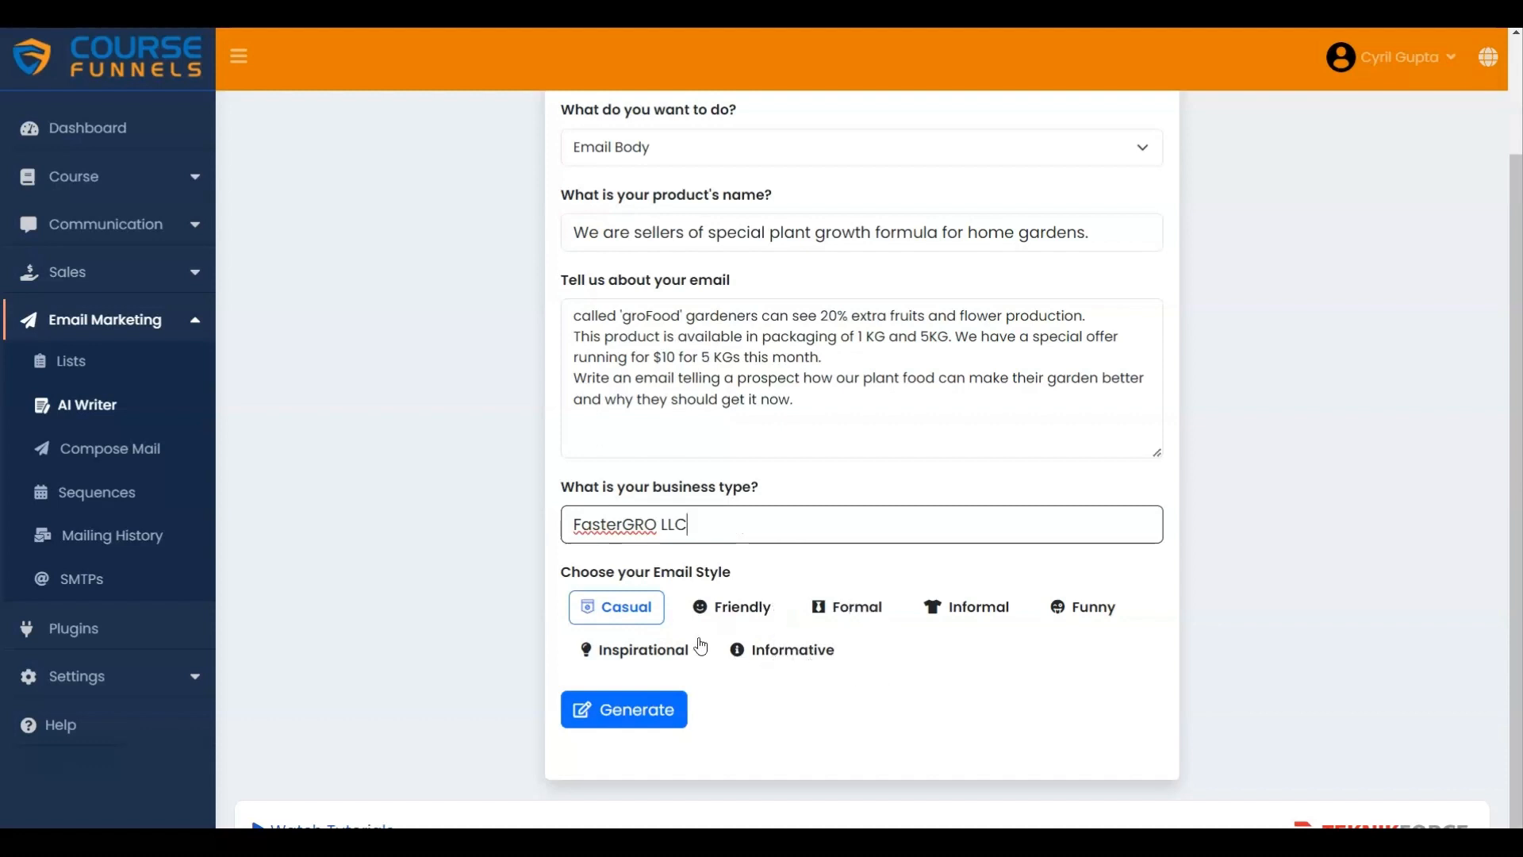
click(613, 615)
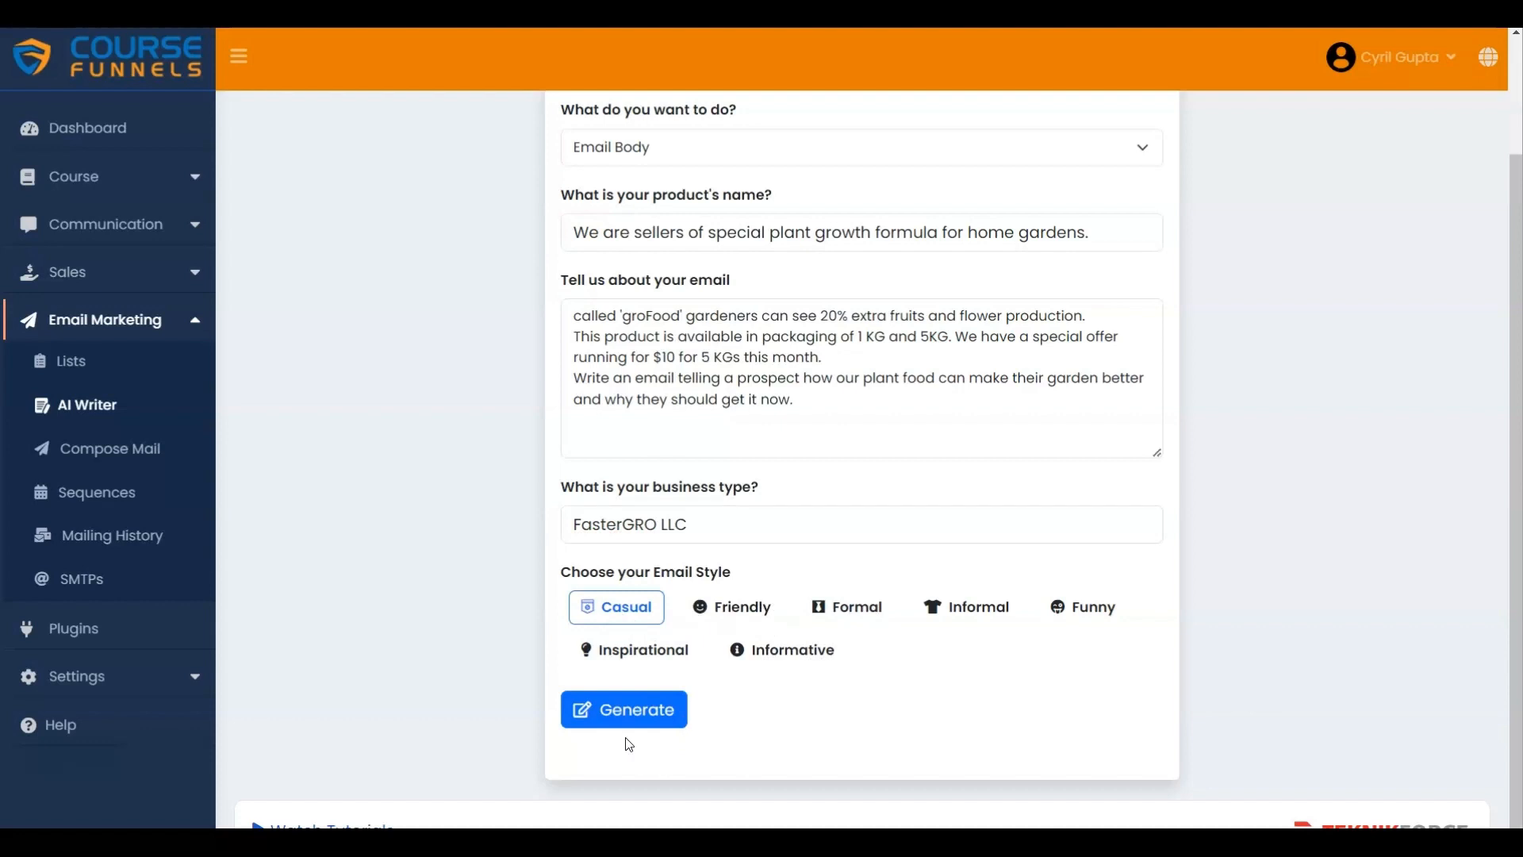
click(625, 712)
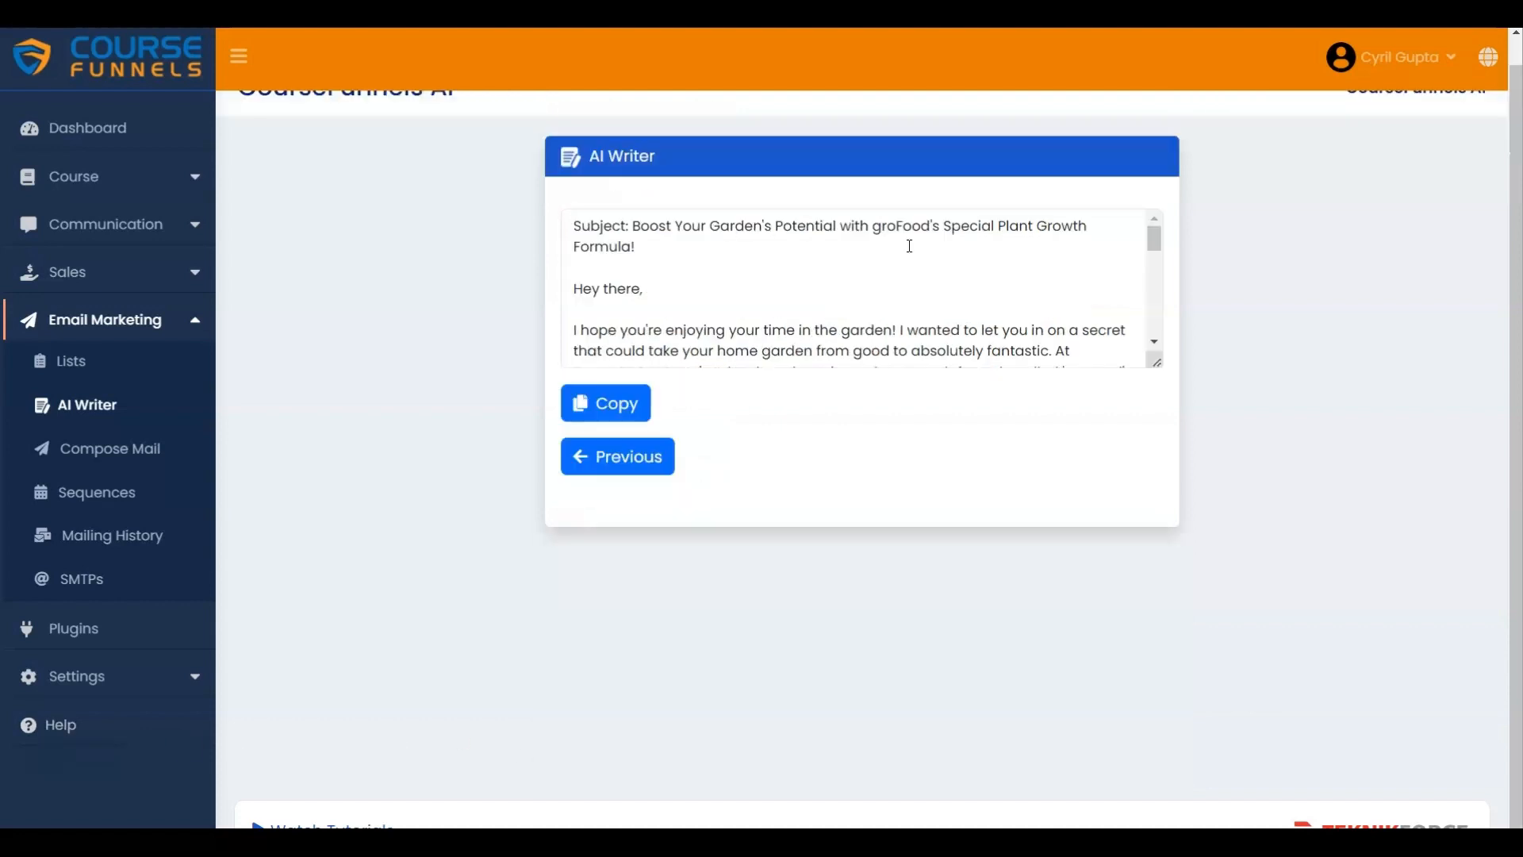
- Read through and copy the generated email body, and return to the AI Writer form
scroll(910, 246, down, 8)
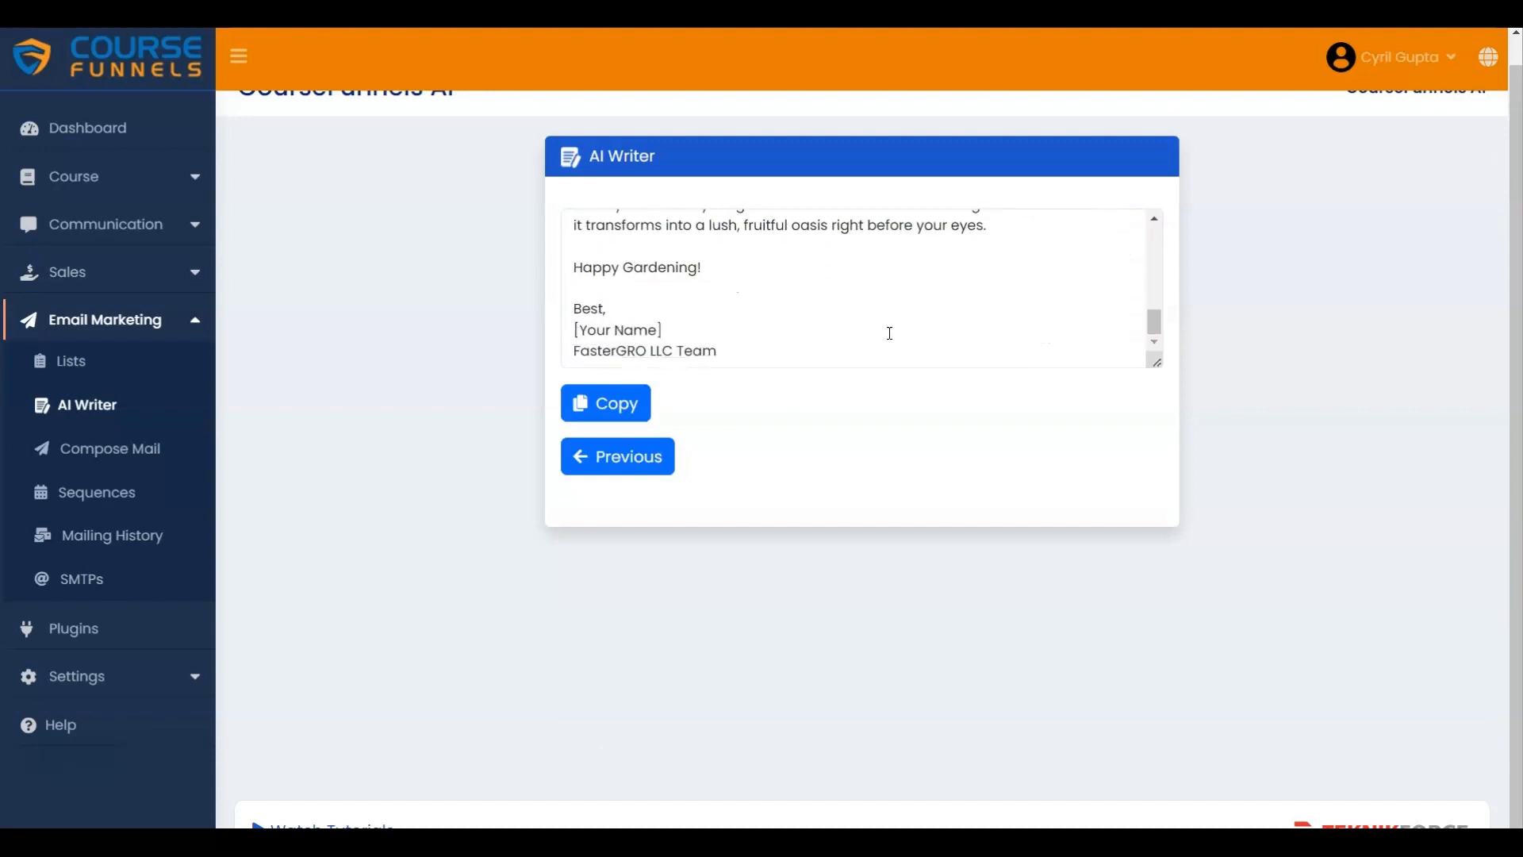
click(618, 403)
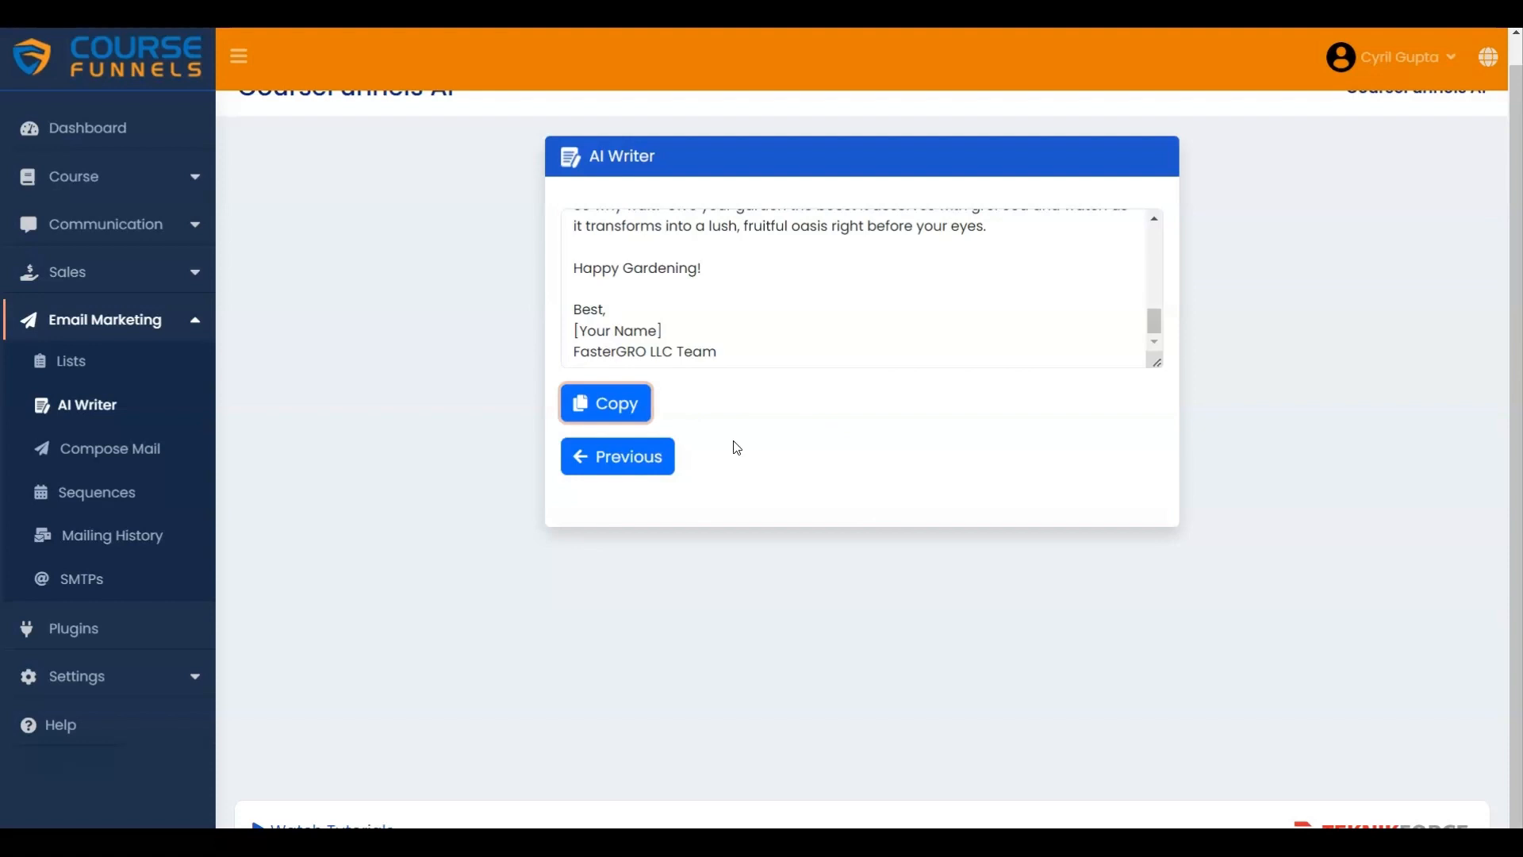
click(616, 467)
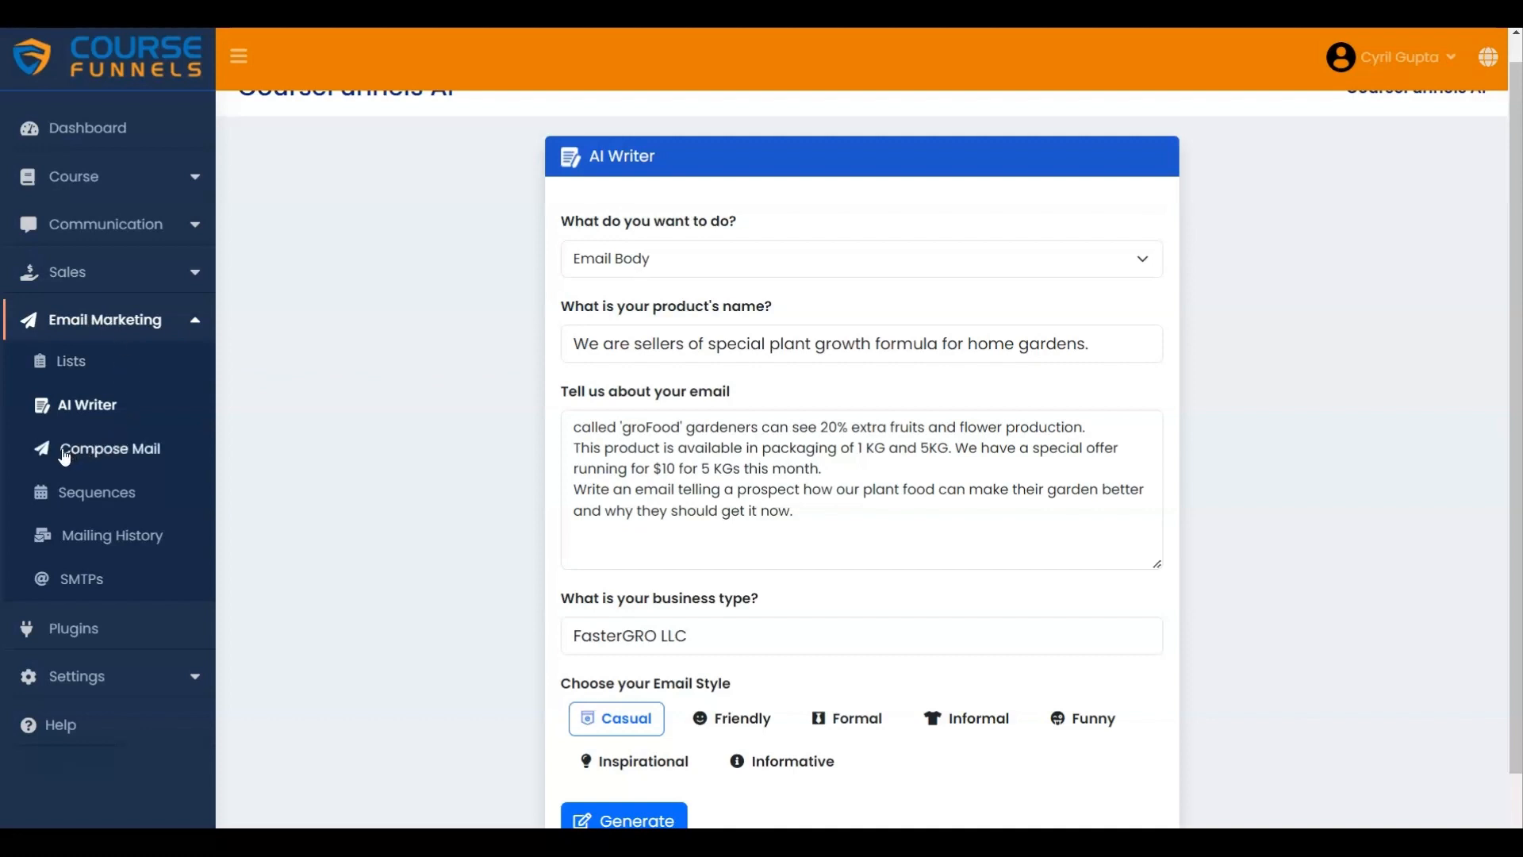
- In Compose Mail, enter the subject "The Plant Growth Formula That Will Grow Your Plants 20% Faster" and generate alternative subject lines from it
click(96, 454)
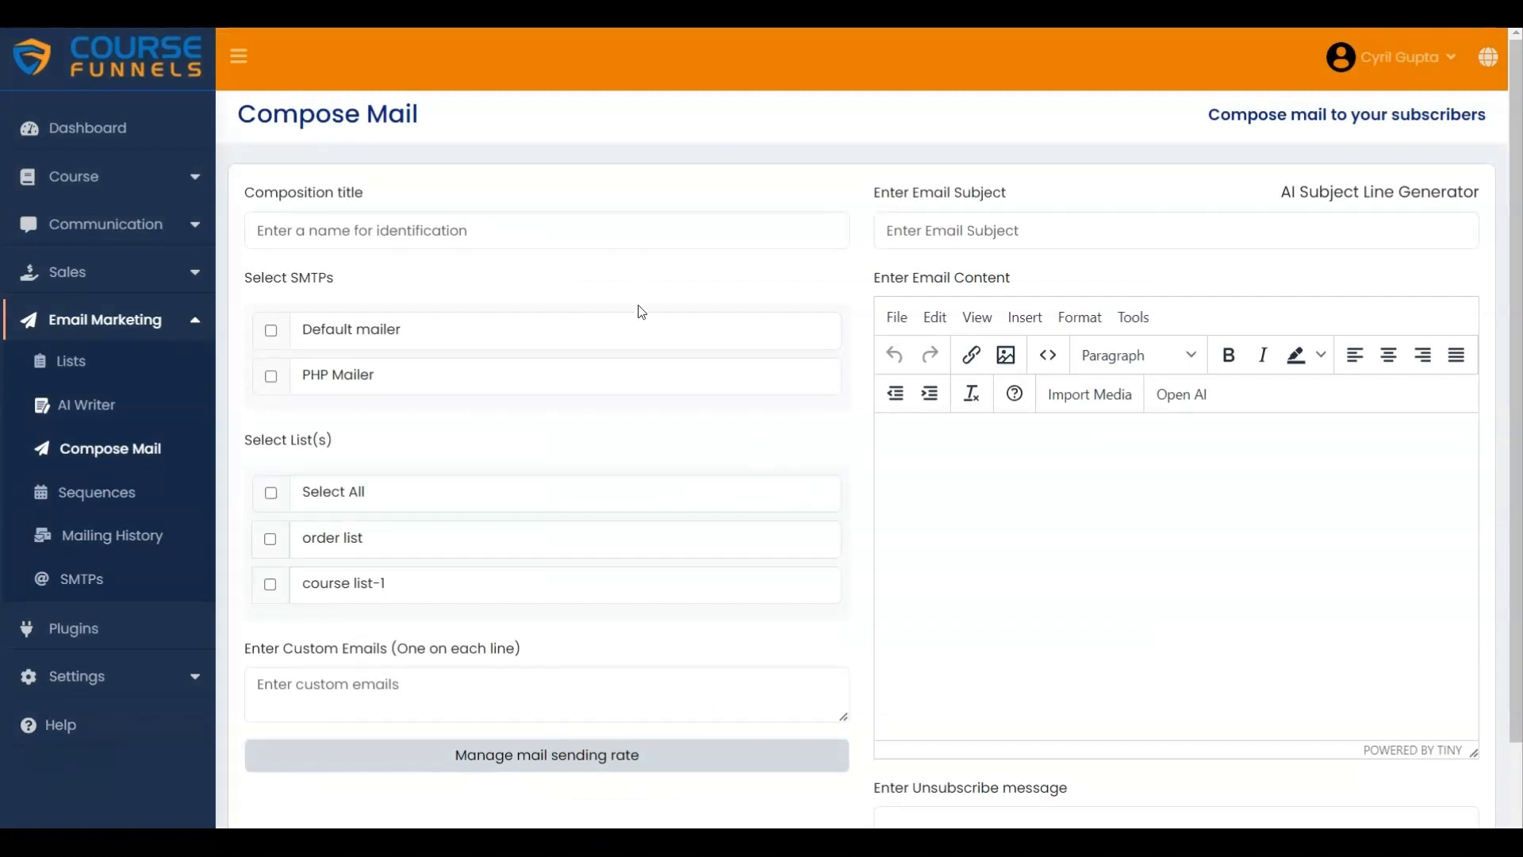
click(911, 226)
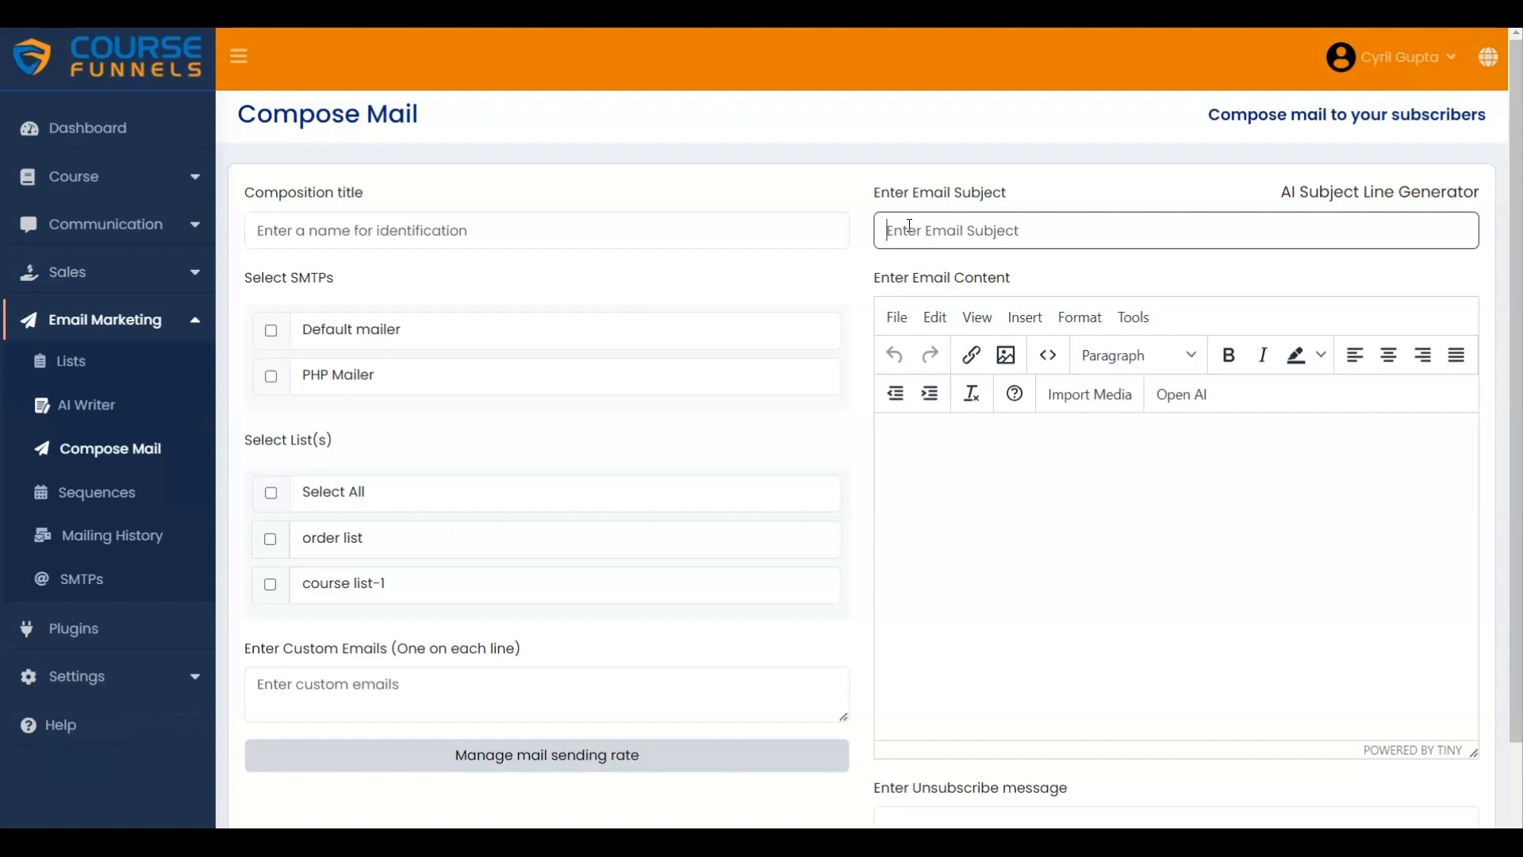
text(The Plant Growth Formula That Will Grow Your Plants 20% Faster)
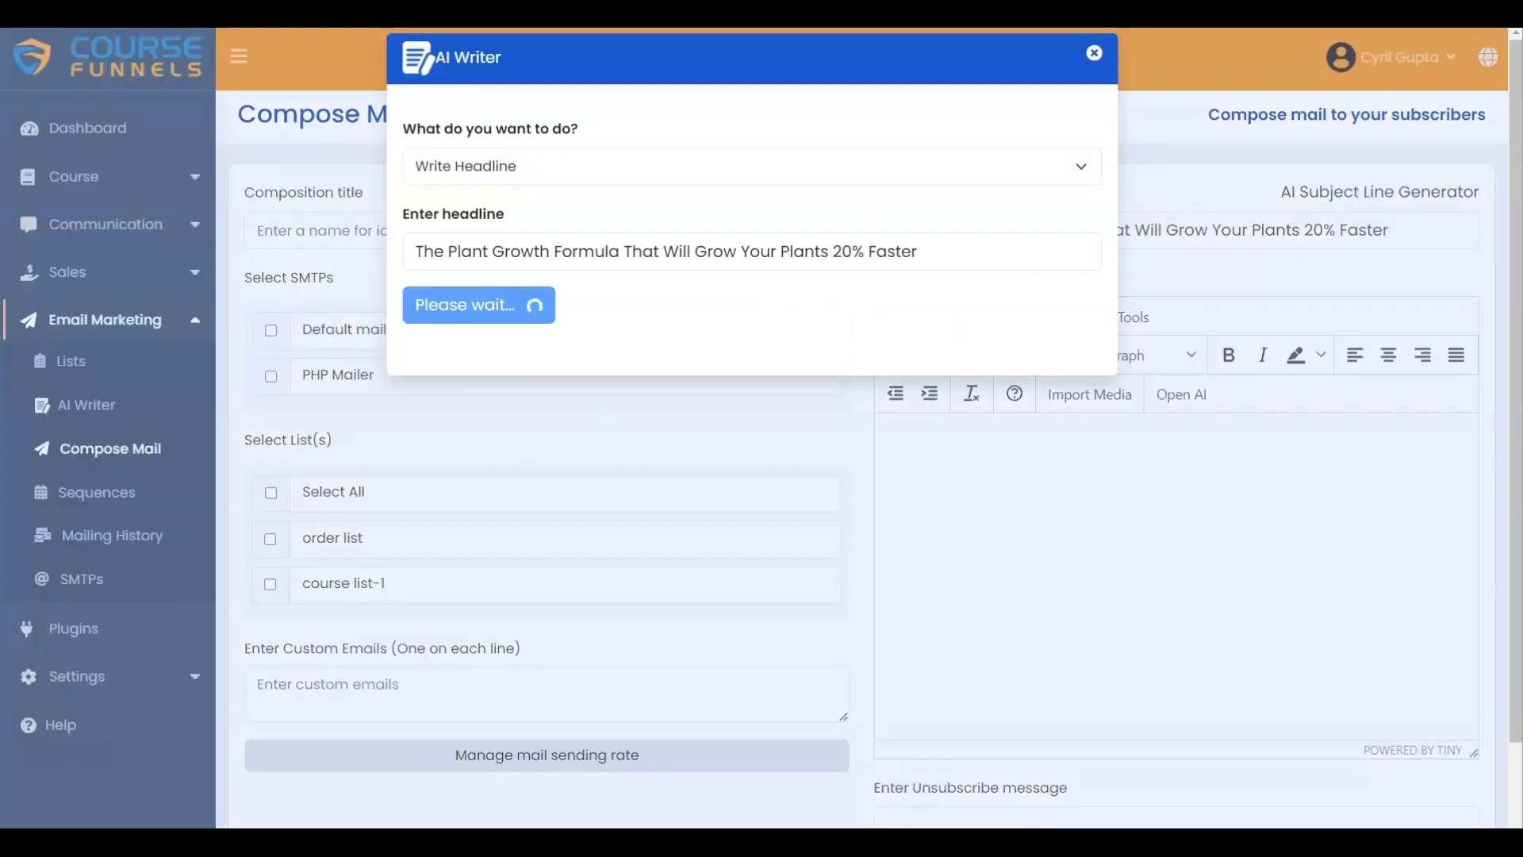
- Copy the suggestion "Speed Up Your Plant's Growth by 20% with This Unique Formula", close the AI Writer and replace the email subject with it
scroll(565, 399, up, 2)
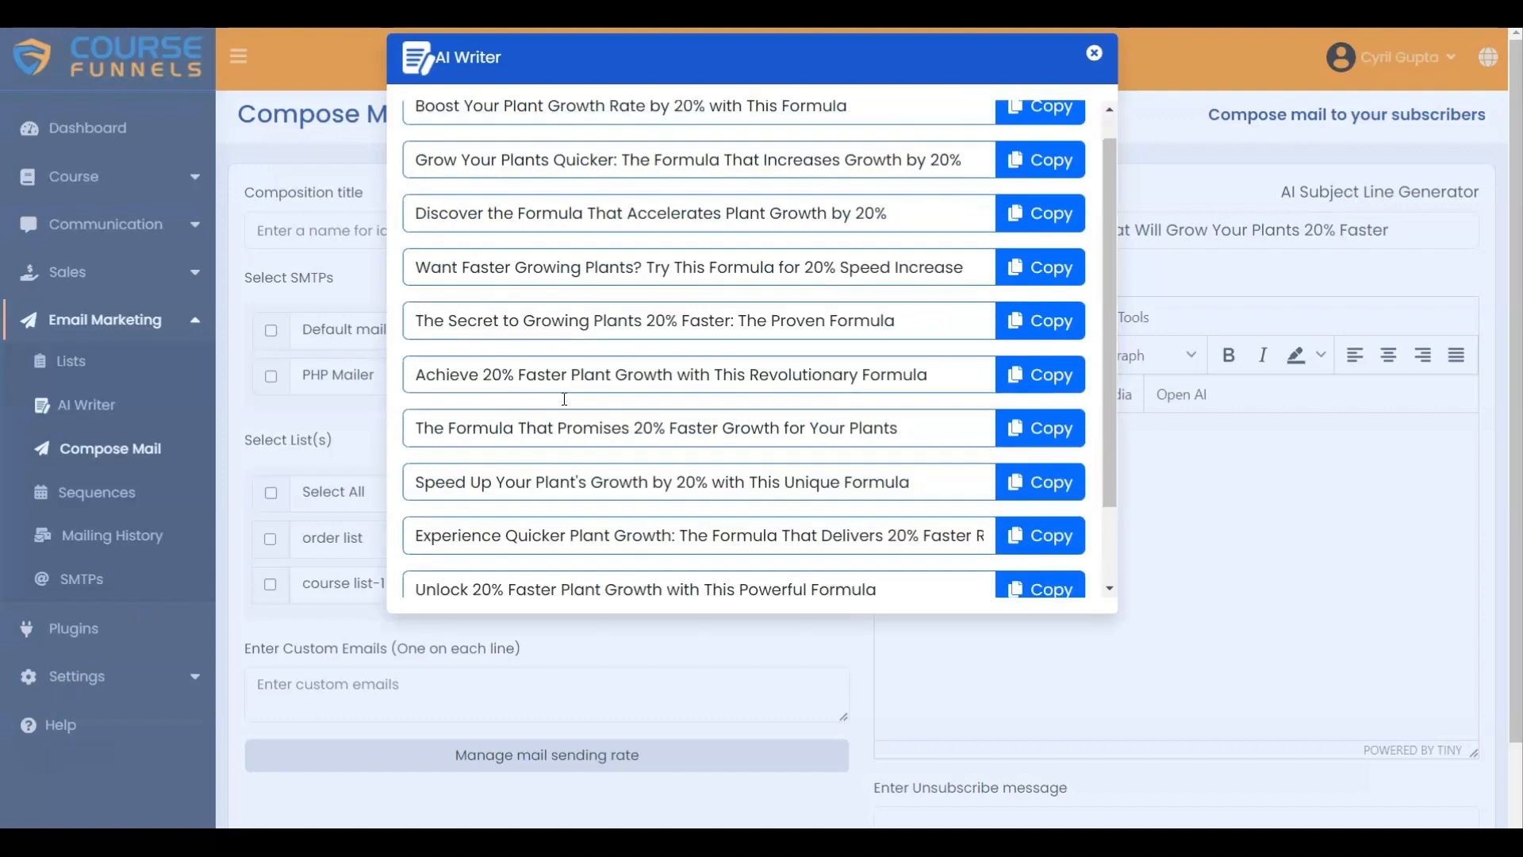
scroll(565, 399, down, 2)
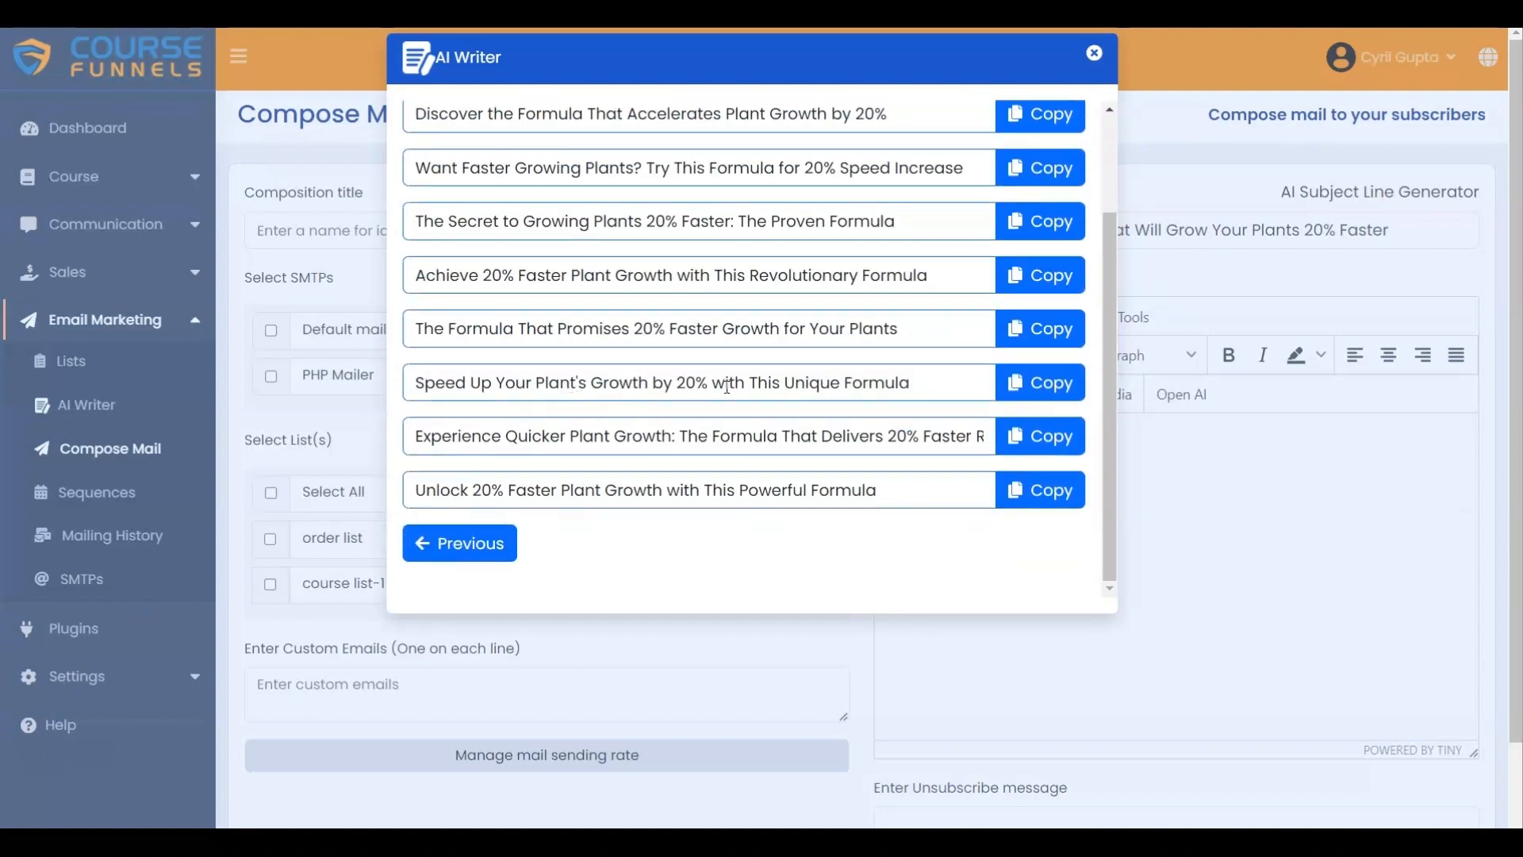
click(1030, 389)
click(470, 546)
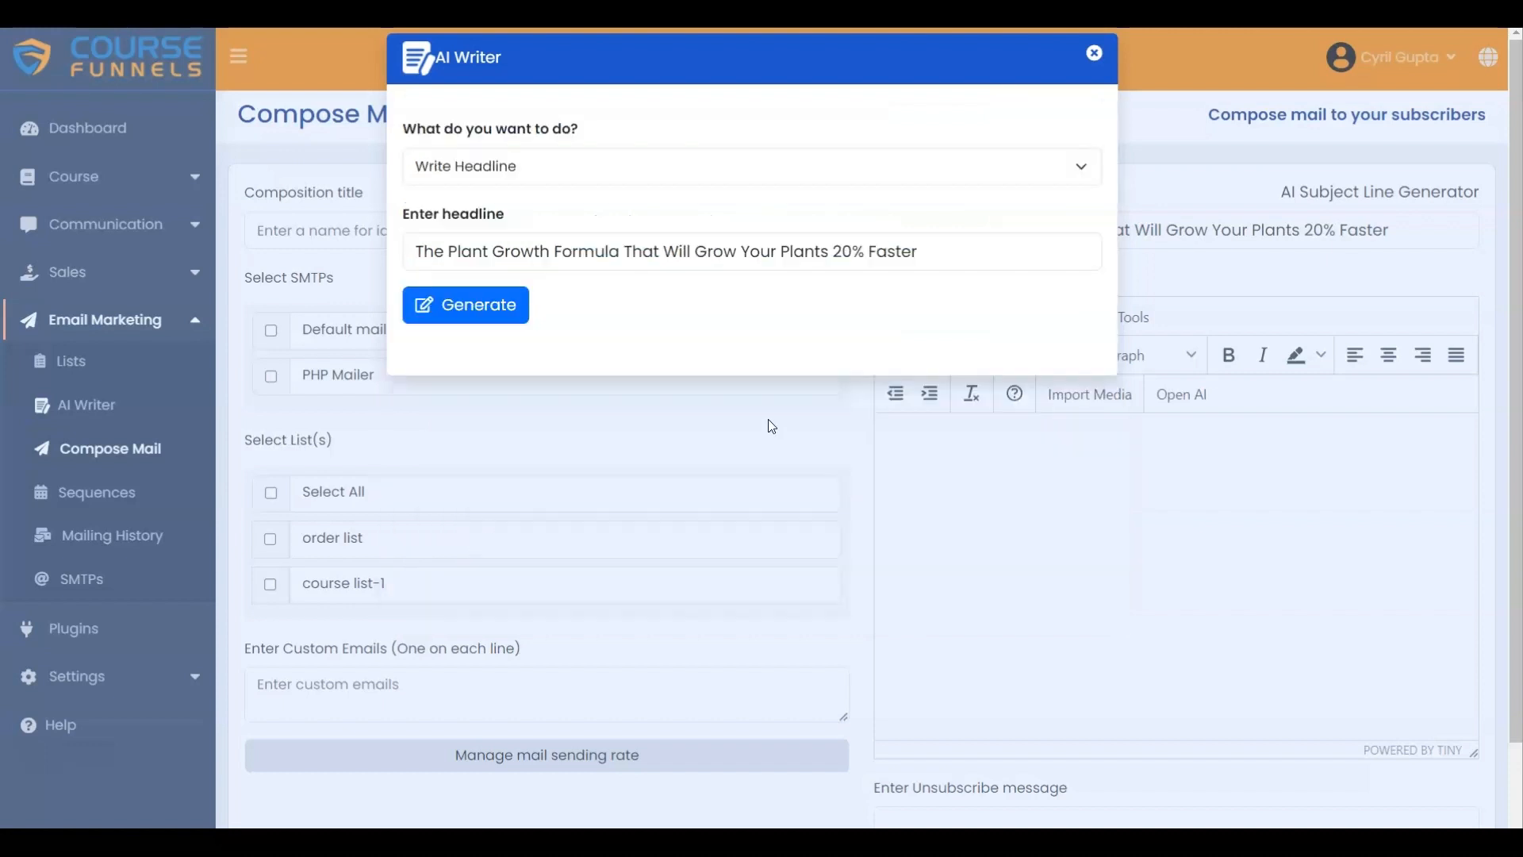
click(1094, 56)
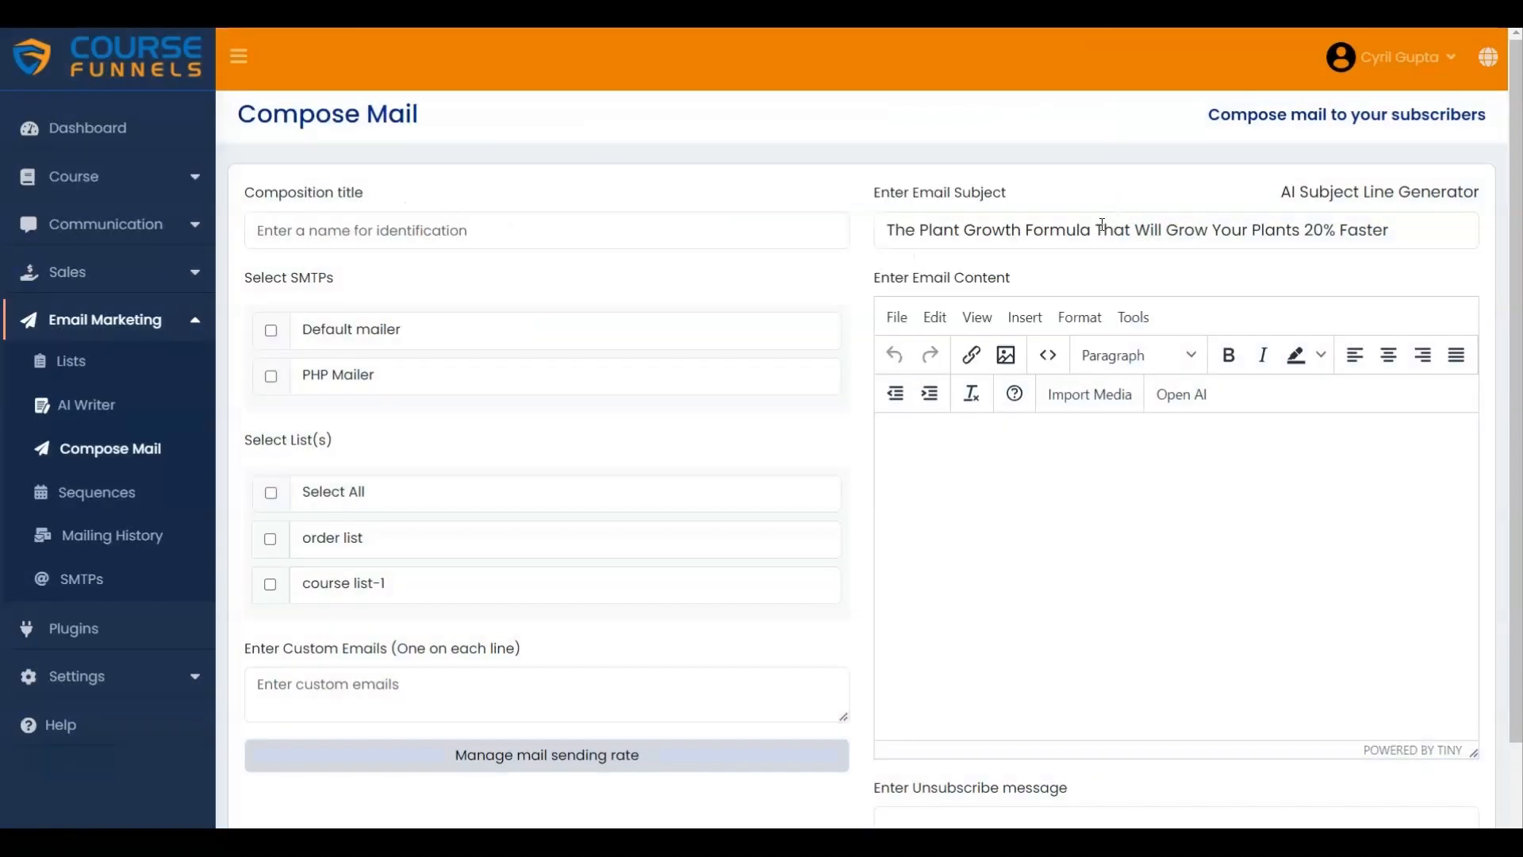
click(1102, 224)
key(ctrl+a)
key(ctrl+v)
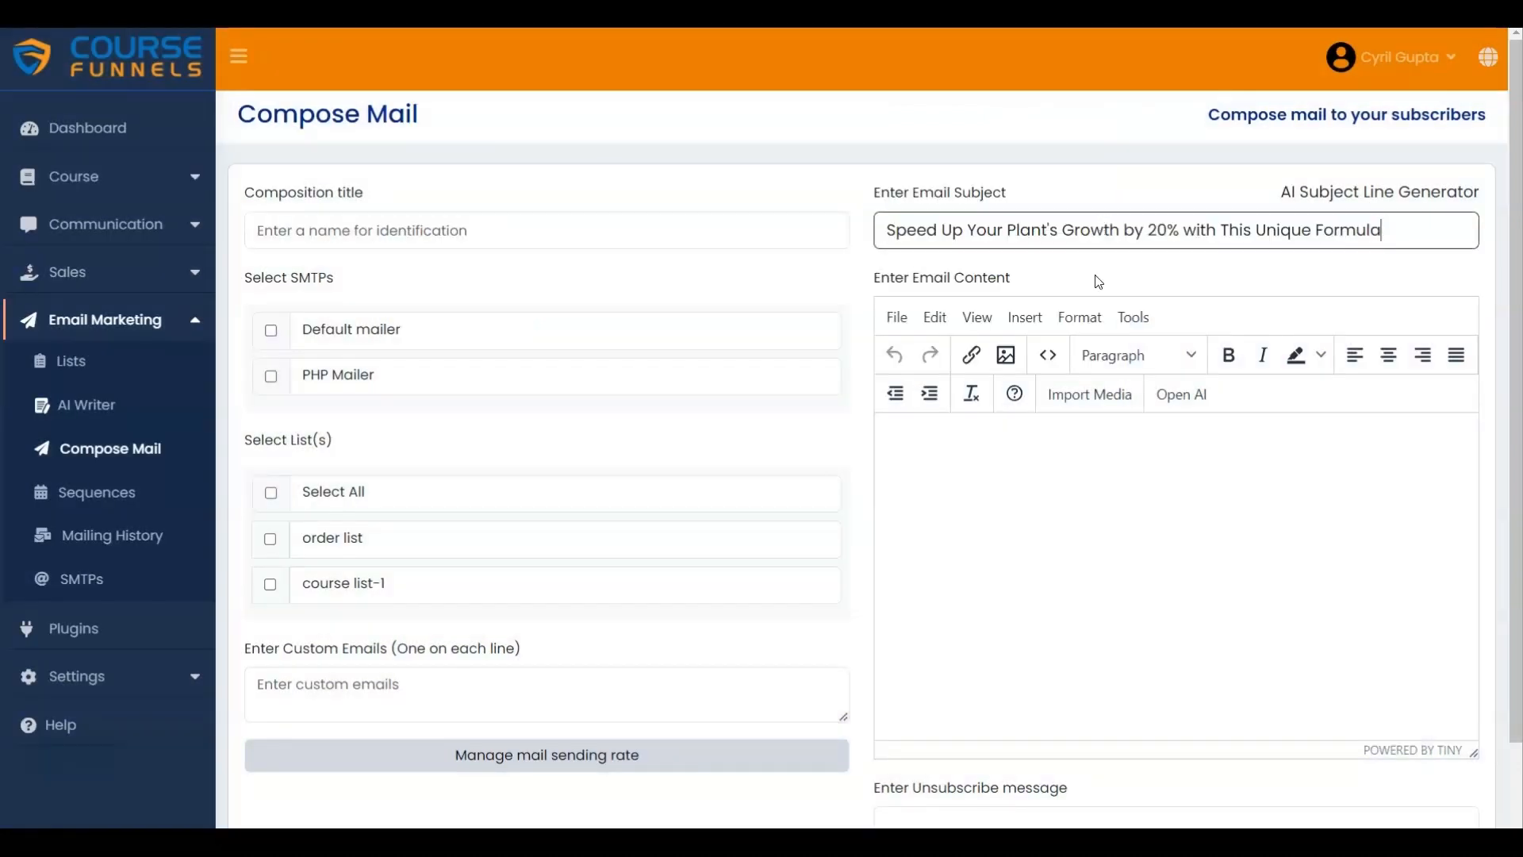
- Open the content editor's AI Writer for an Email Body, entering the plant growth formula sentence as product name and the groFood offer brief as details
click(1172, 440)
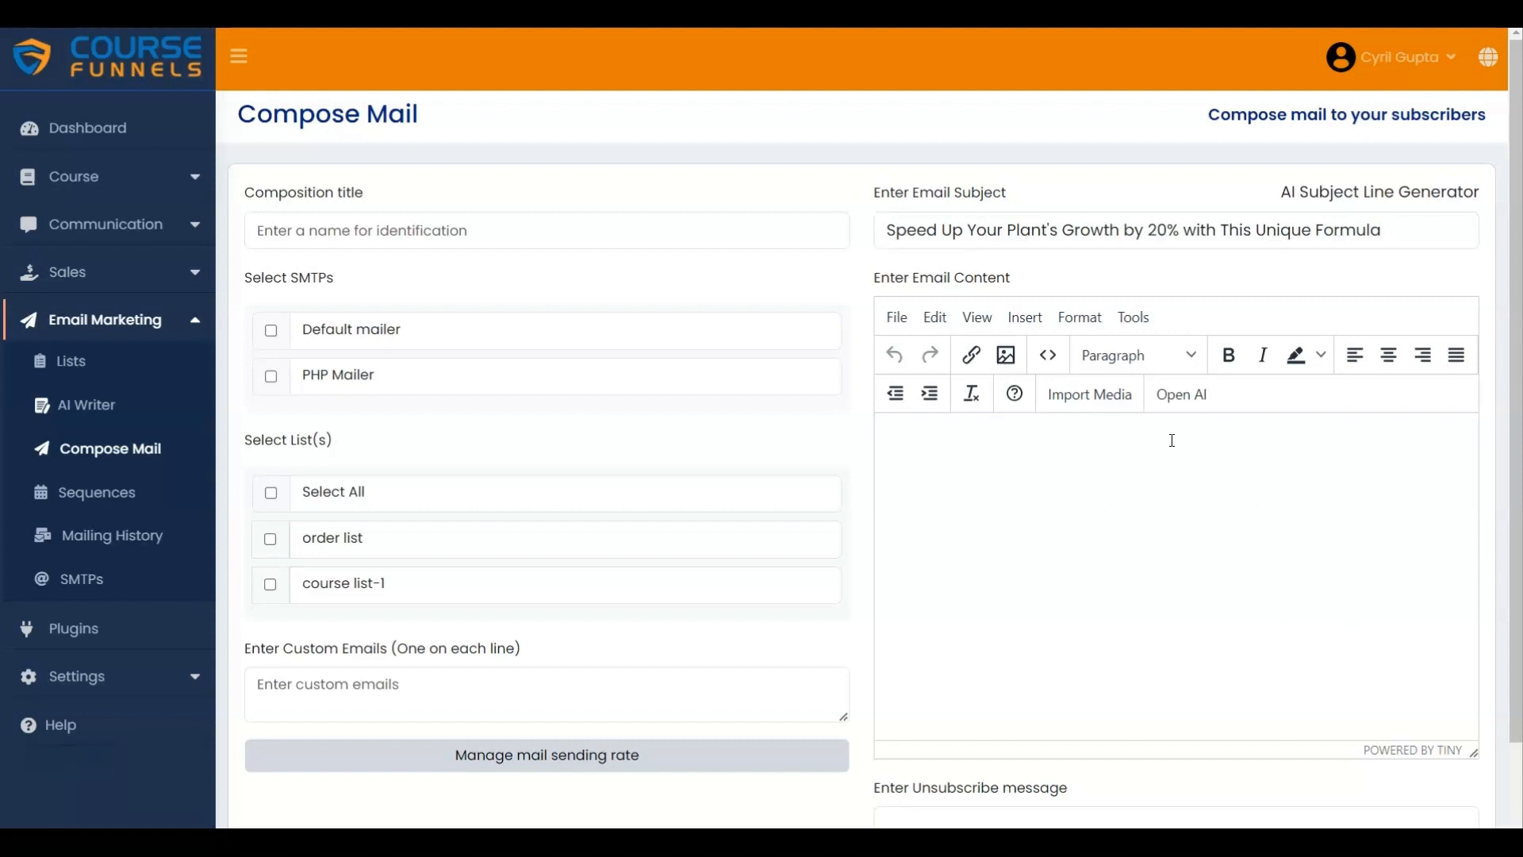
click(1182, 397)
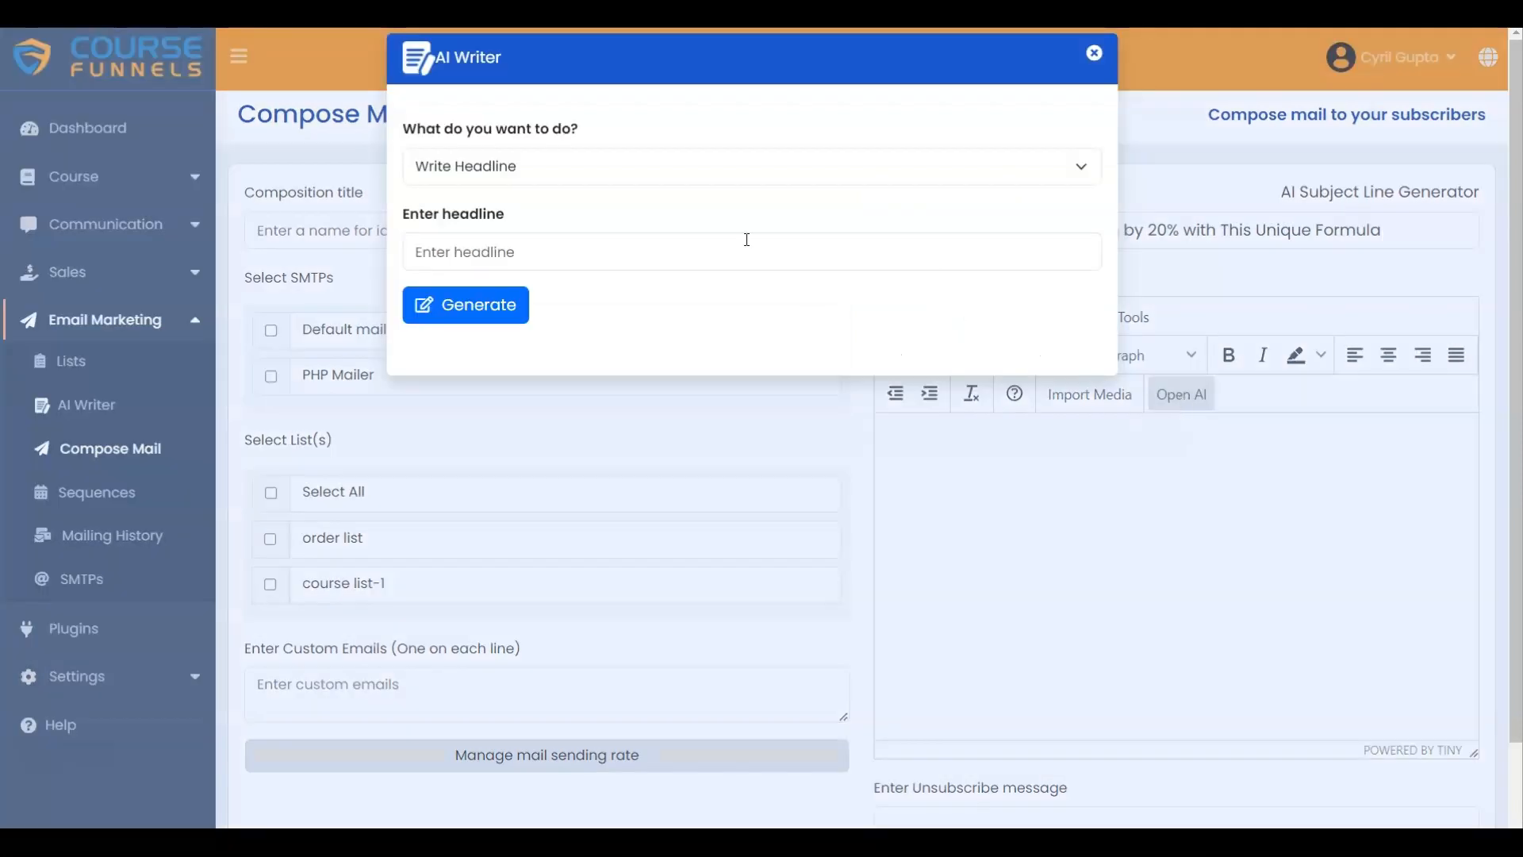
click(553, 169)
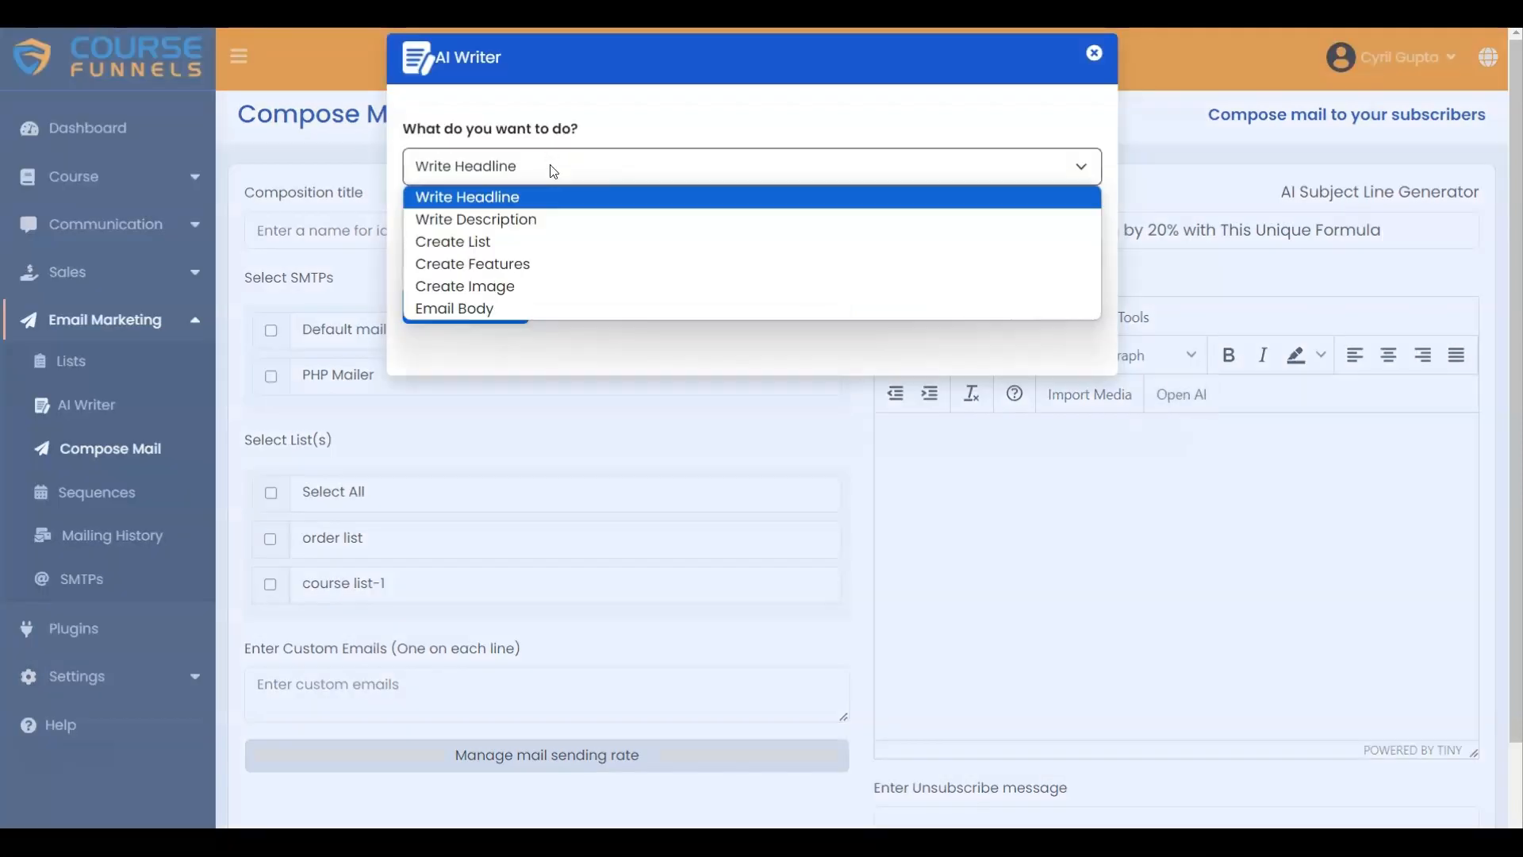
click(510, 310)
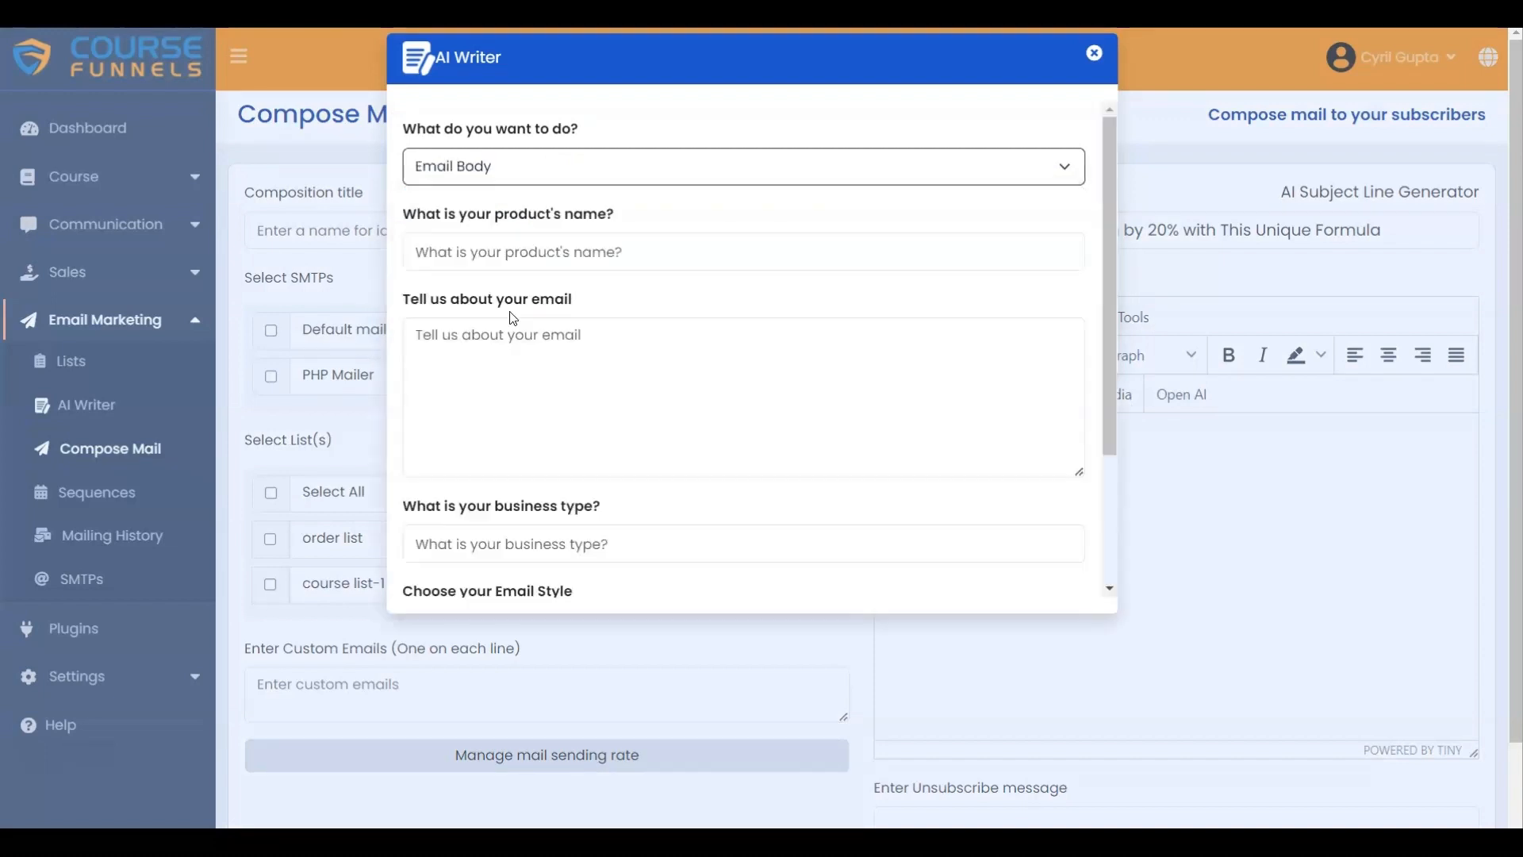
click(484, 253)
key(ctrl+v)
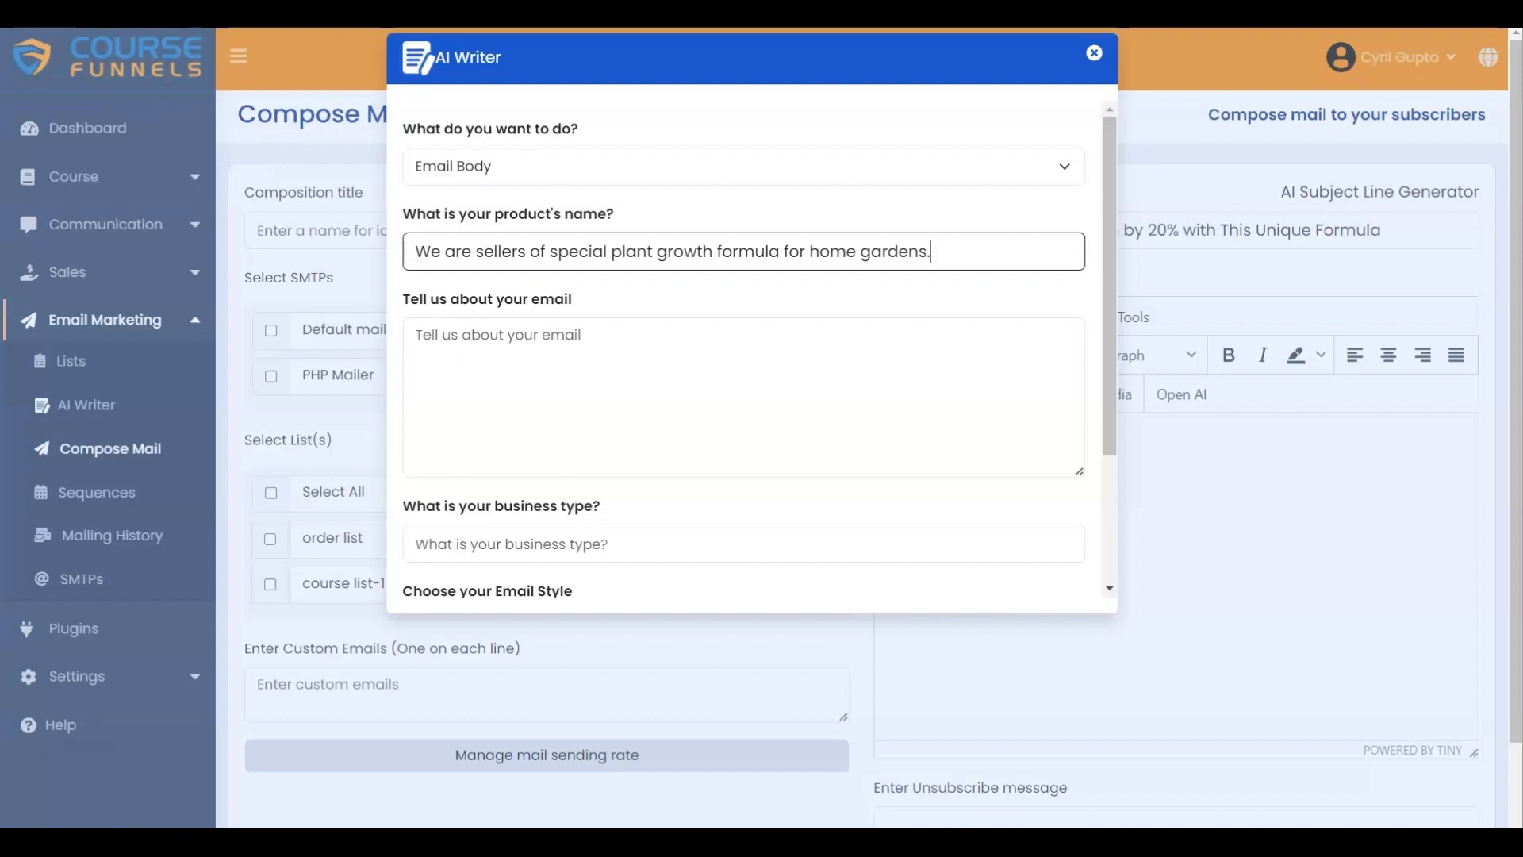
click(443, 344)
click(434, 335)
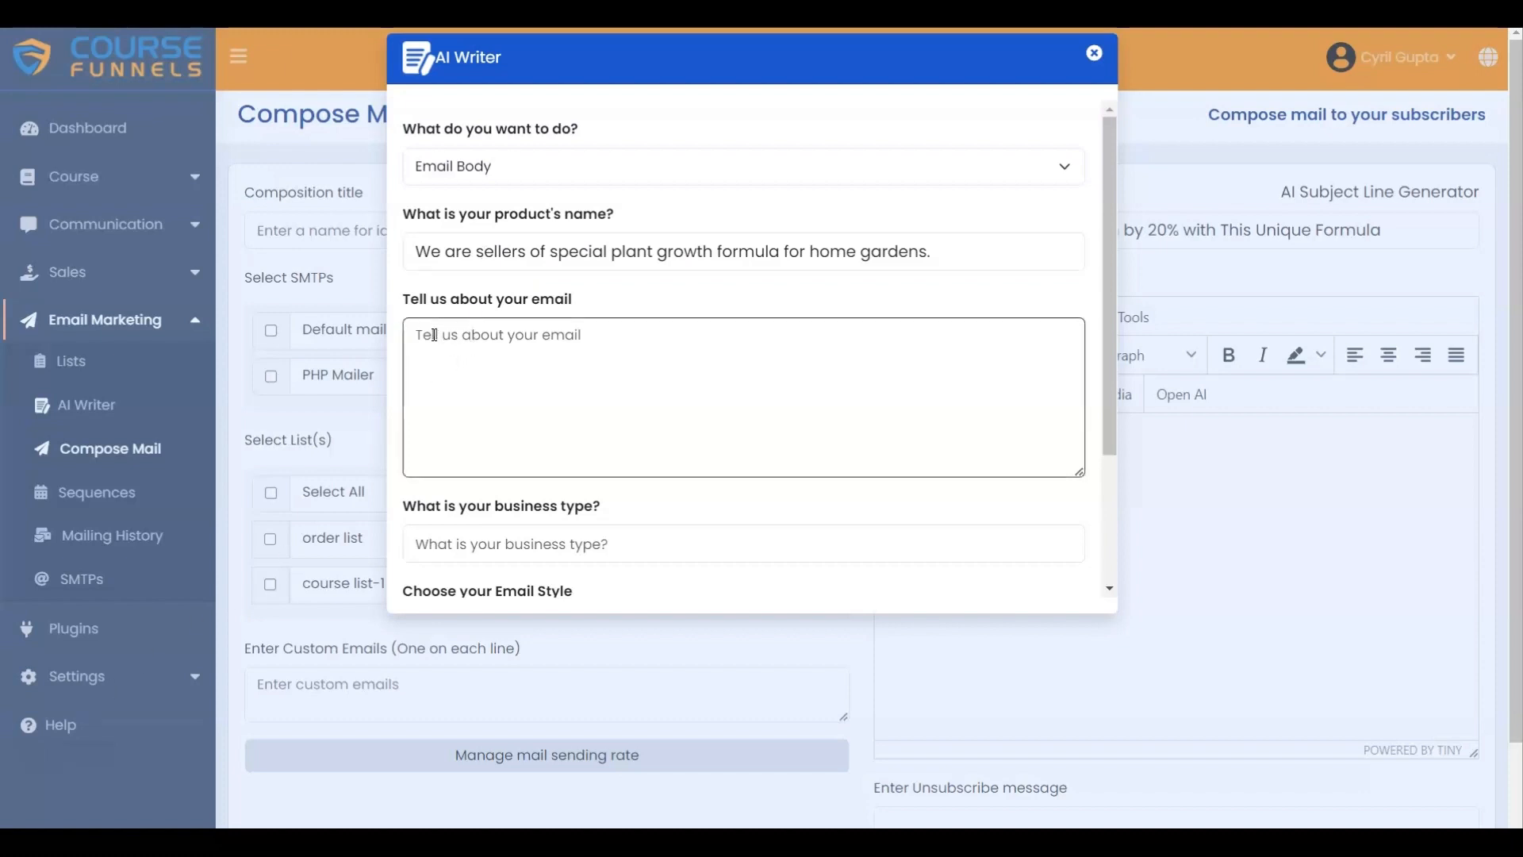
key(ctrl+v)
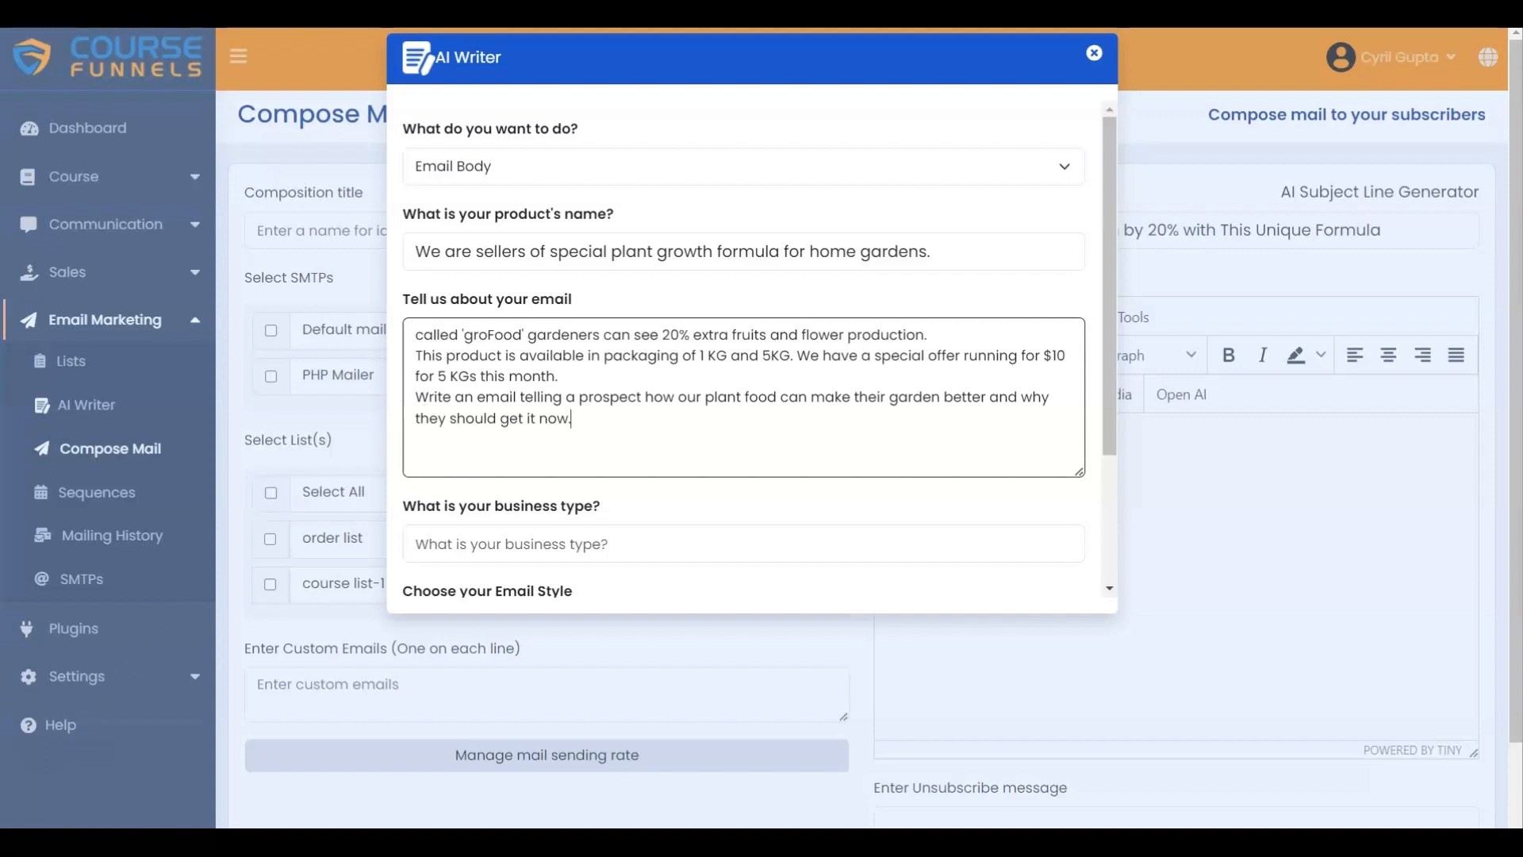
- Enter "FasterGRO LLC" as the business type, keep the Casual style and generate the email for the composition
scroll(453, 359, down, 3)
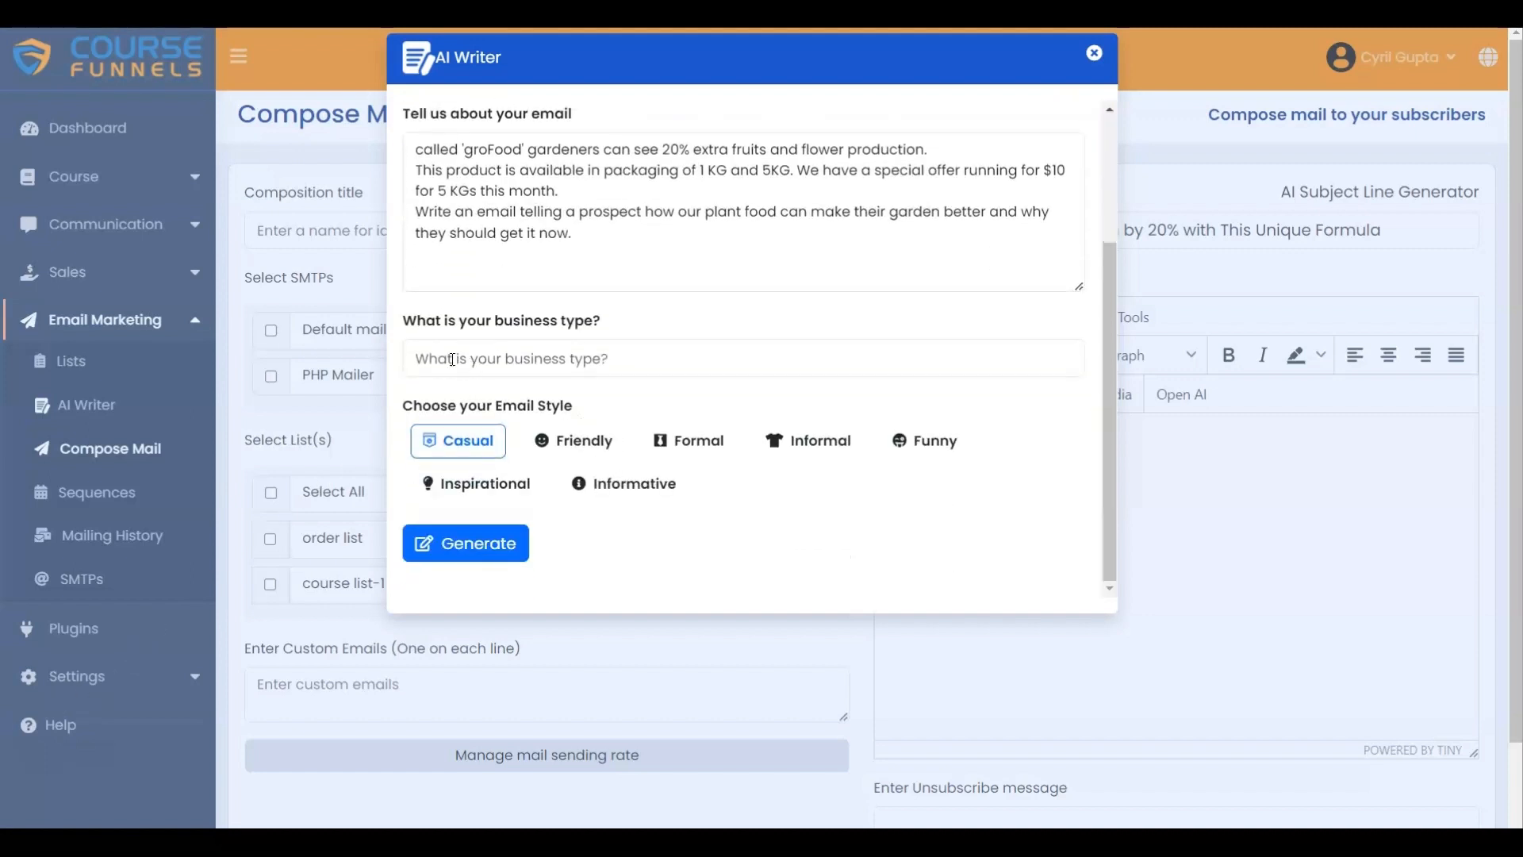
click(453, 360)
key(ctrl+v)
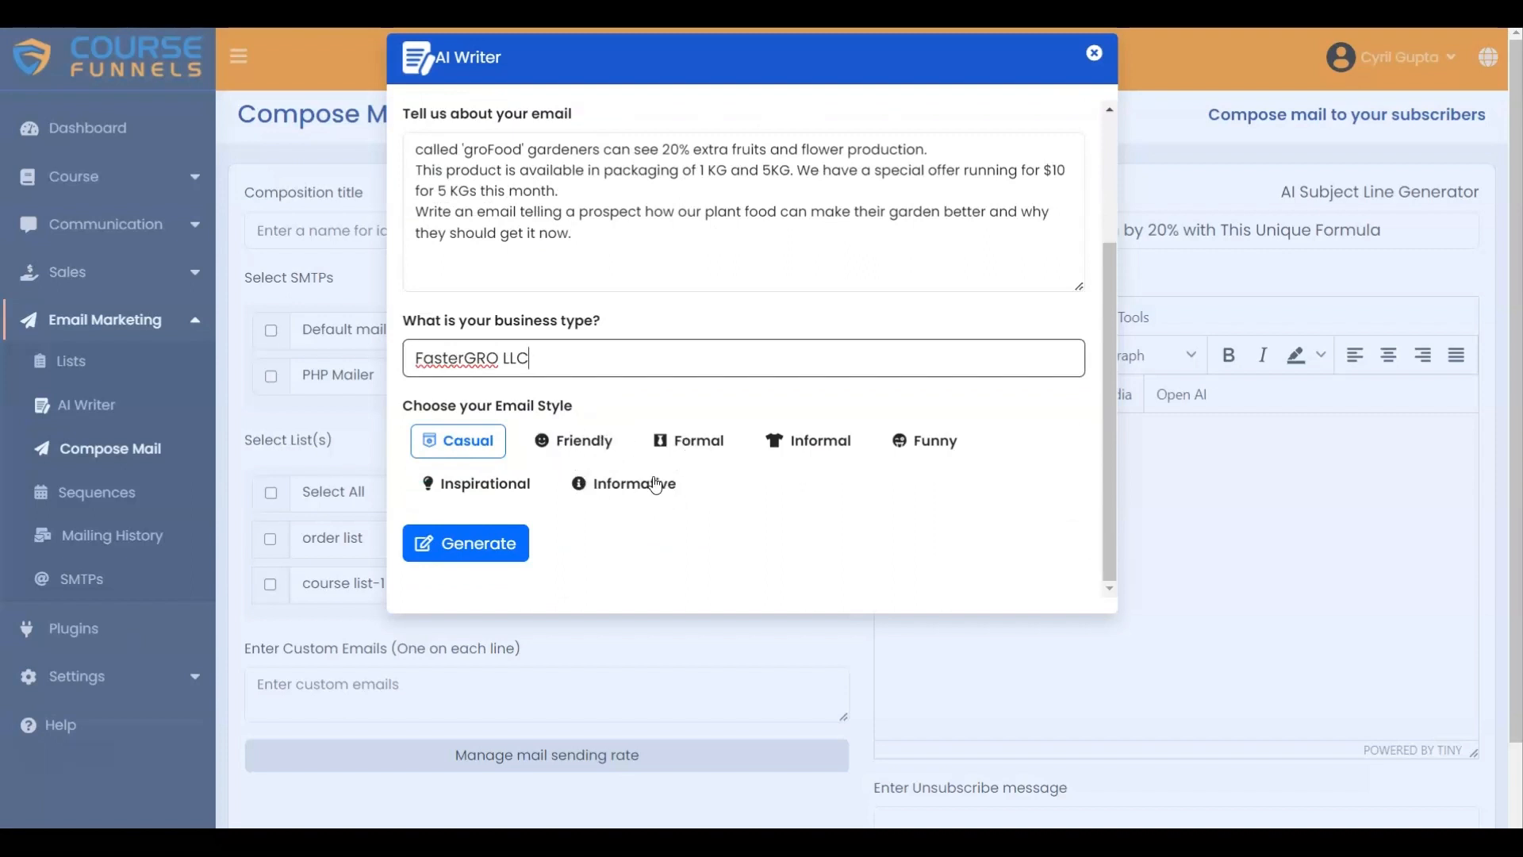
click(449, 449)
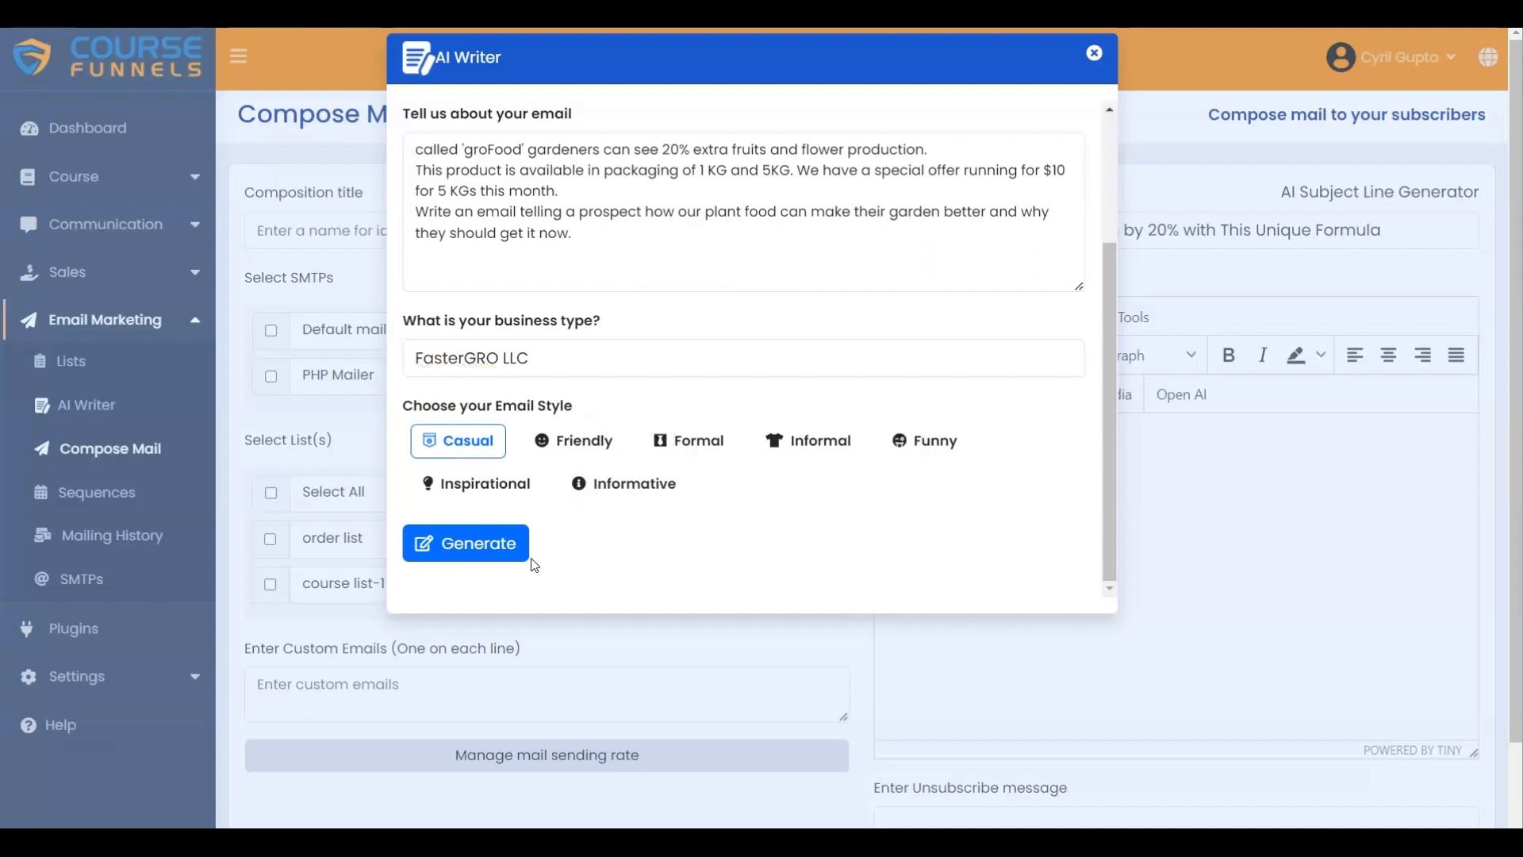
click(473, 548)
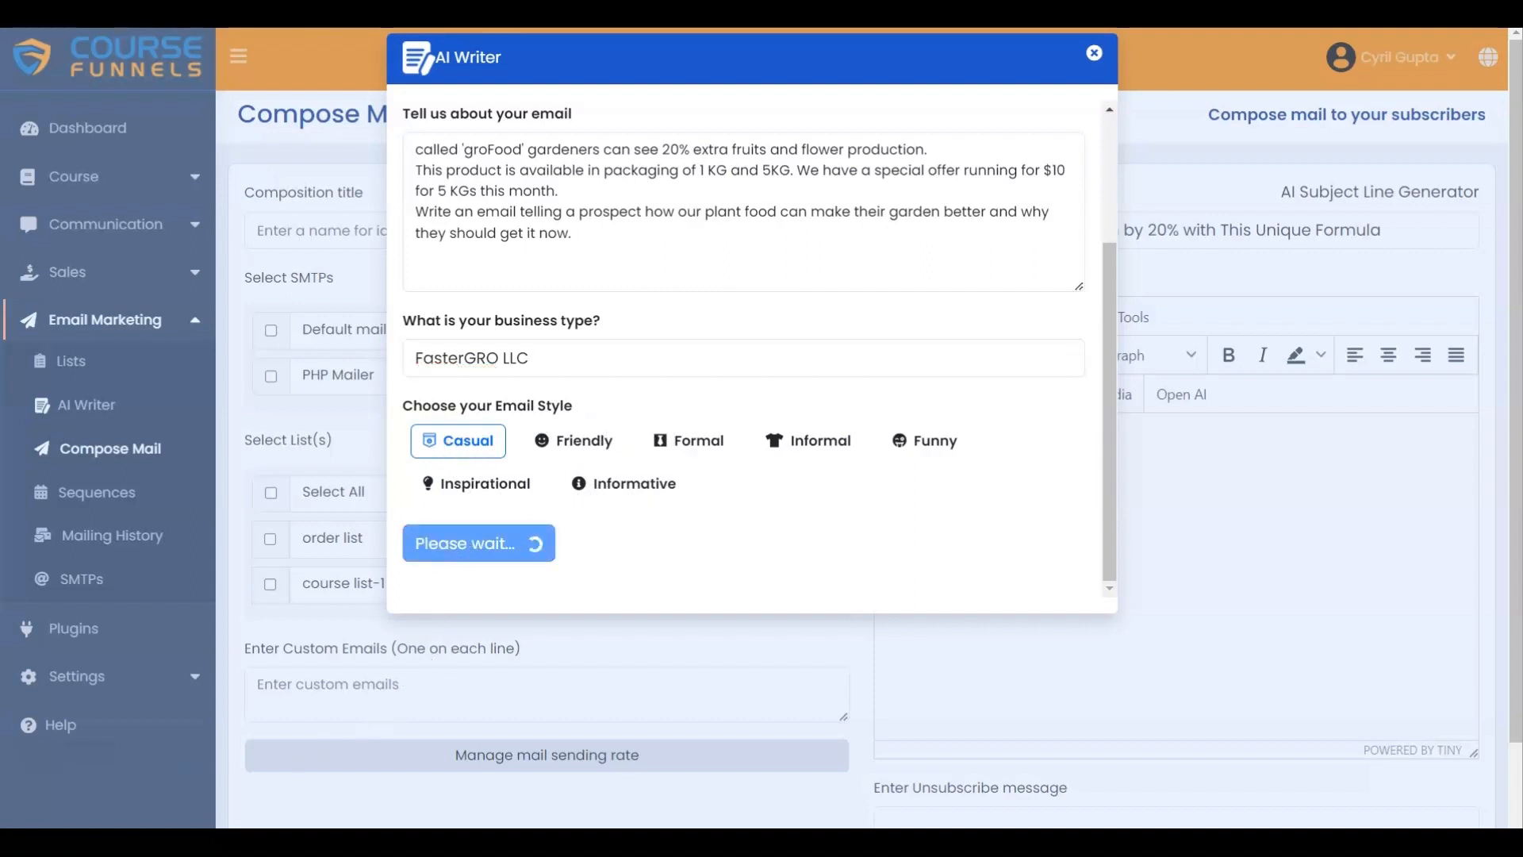
- Read through and copy the generated email, close the AI Writer and paste the text into the email content
scroll(638, 205, down, 4)
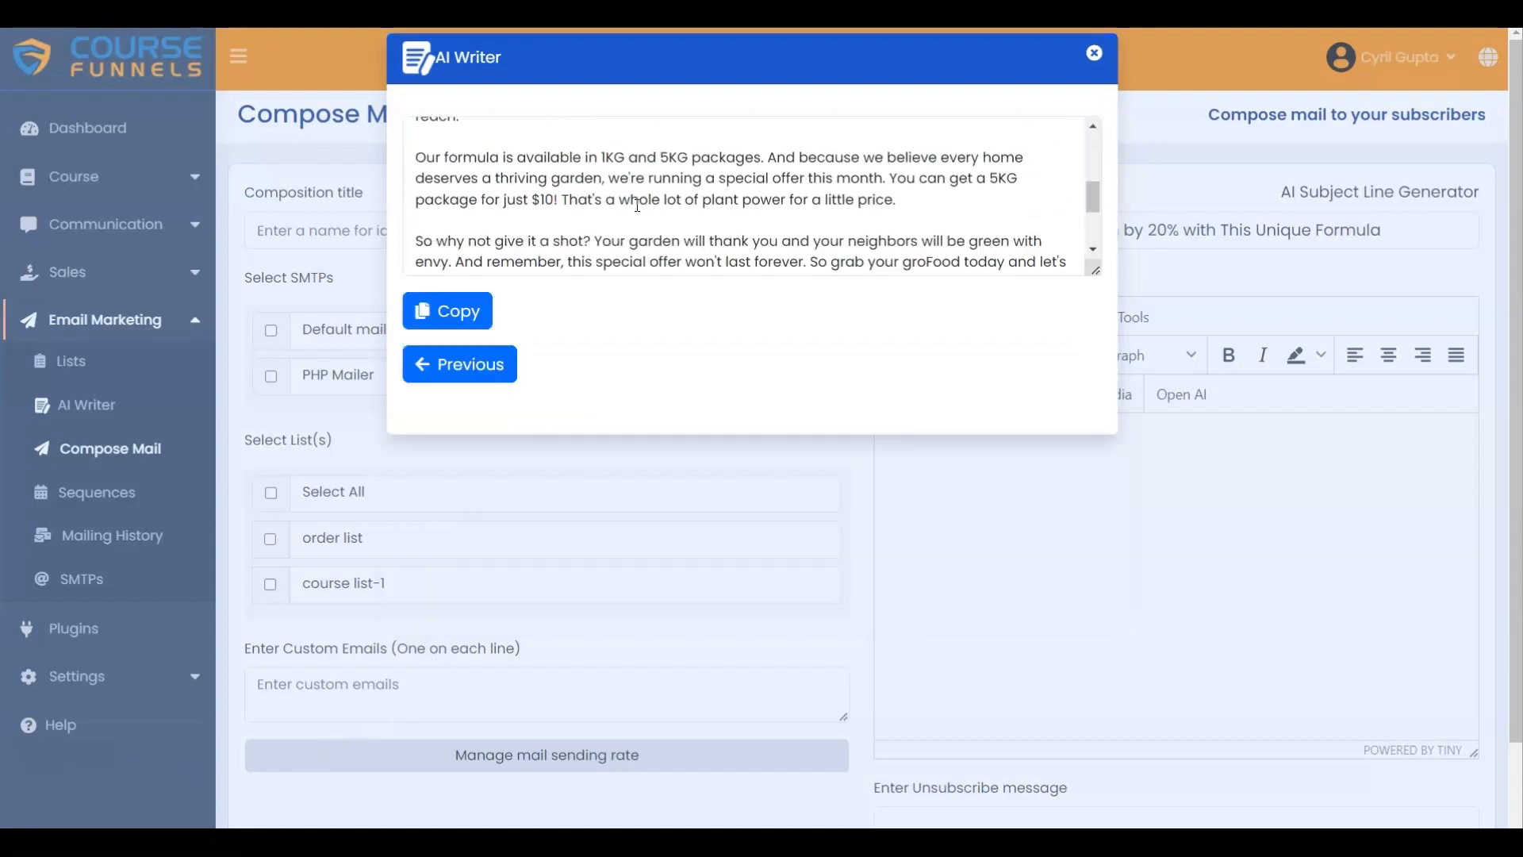
scroll(638, 204, down, 2)
scroll(638, 204, down, 2)
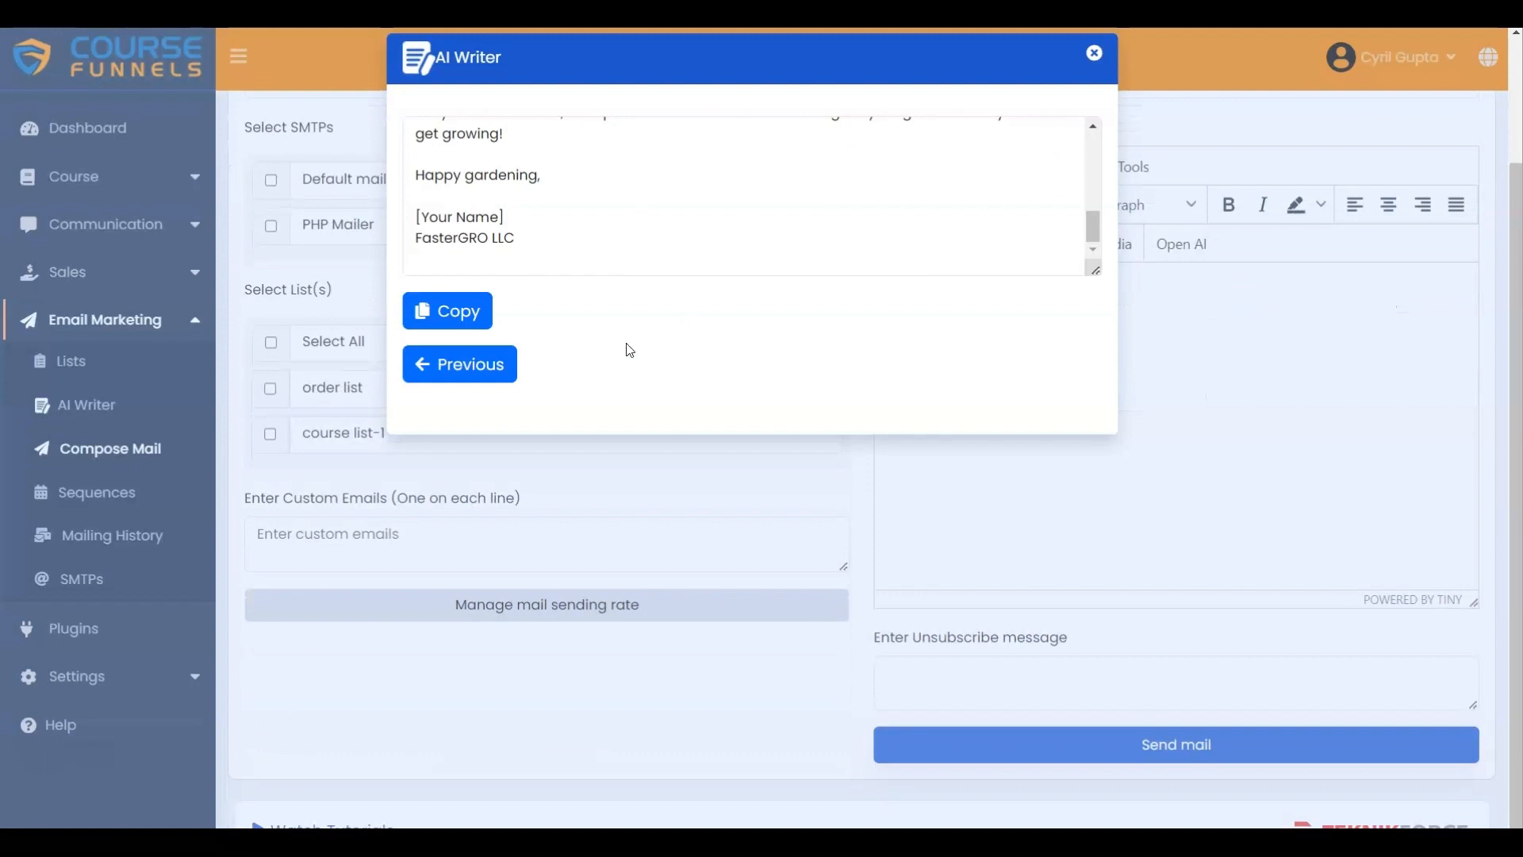
click(465, 316)
click(458, 366)
click(1095, 55)
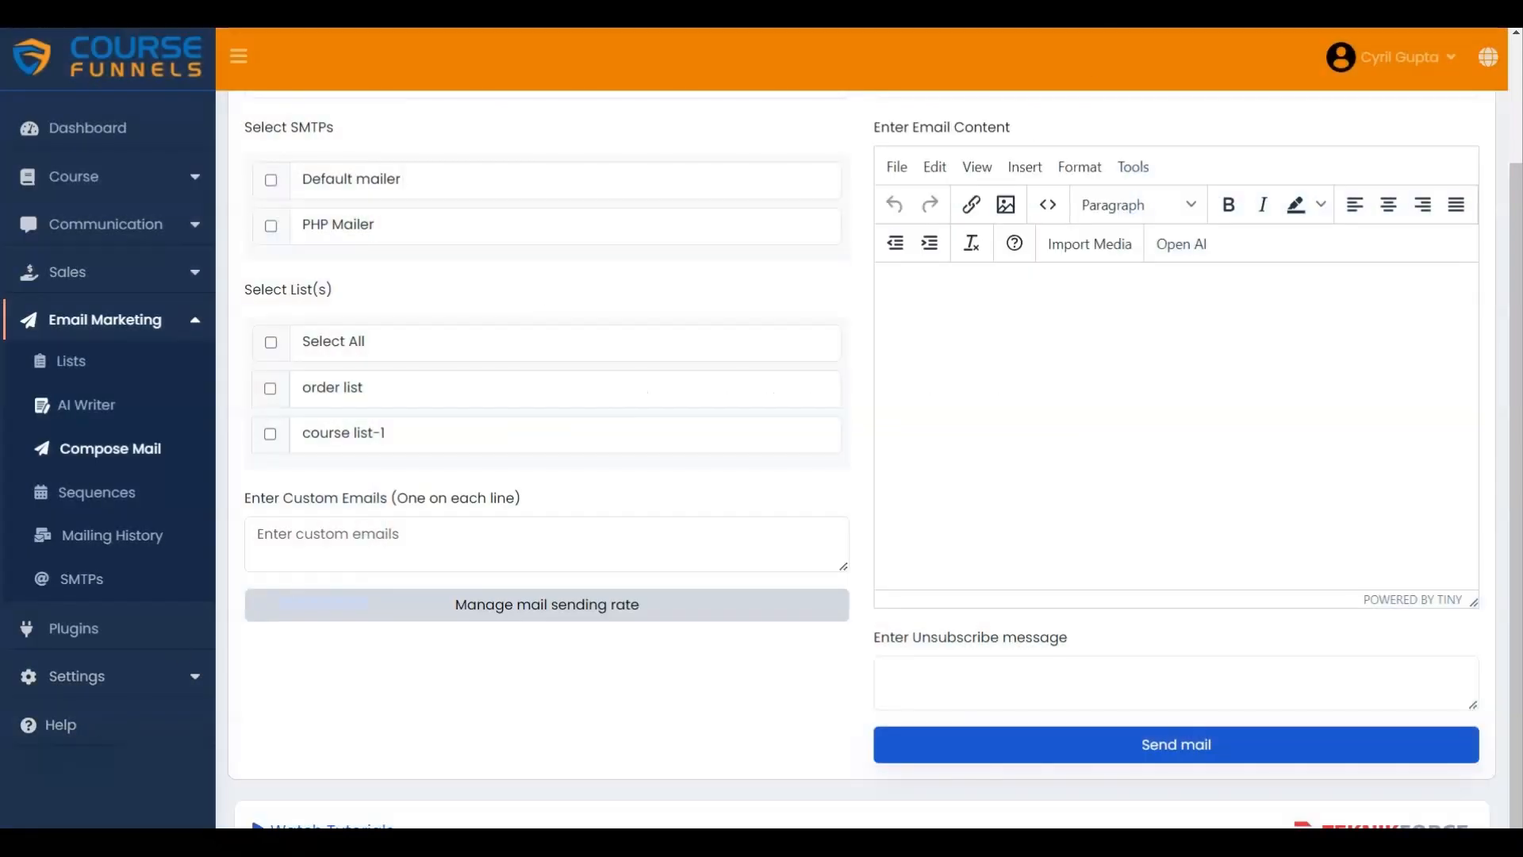
click(906, 321)
key(ctrl+v)
- Reopen the AI Writer from the email content editor and show its available content types
scroll(907, 321, up, 4)
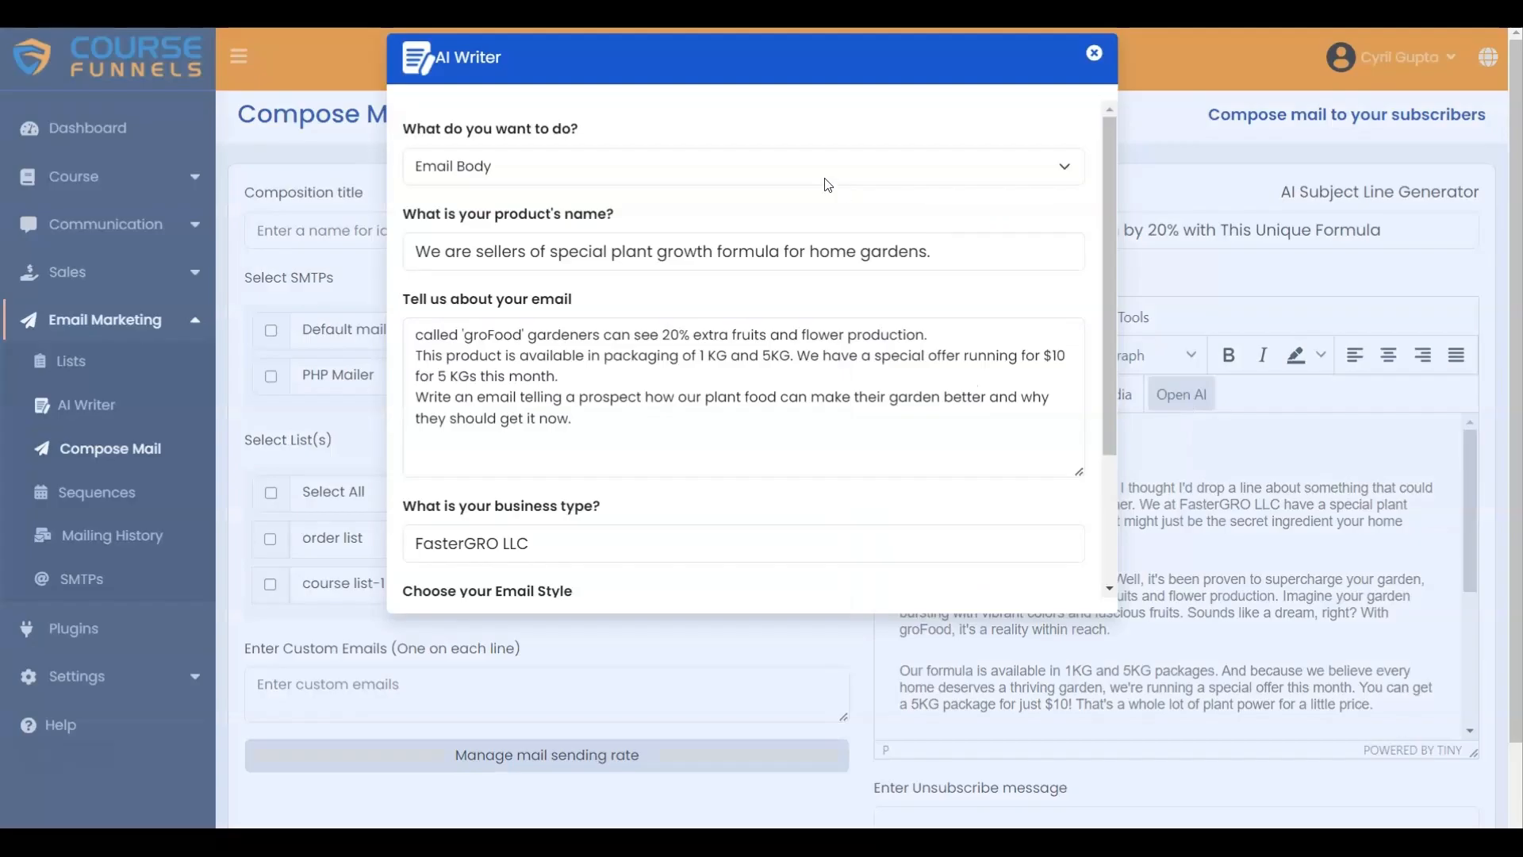
click(827, 183)
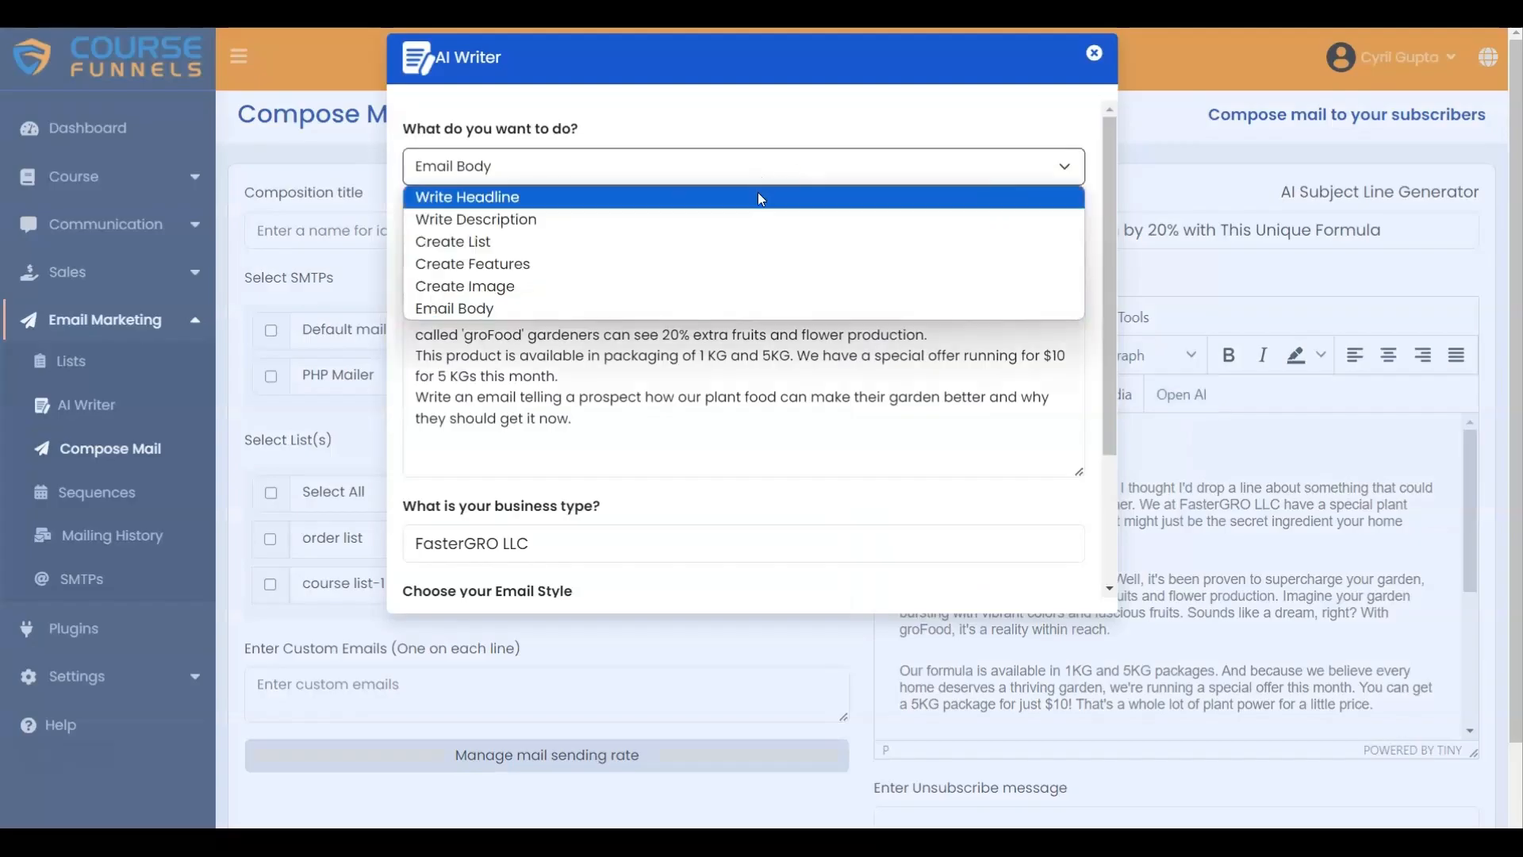